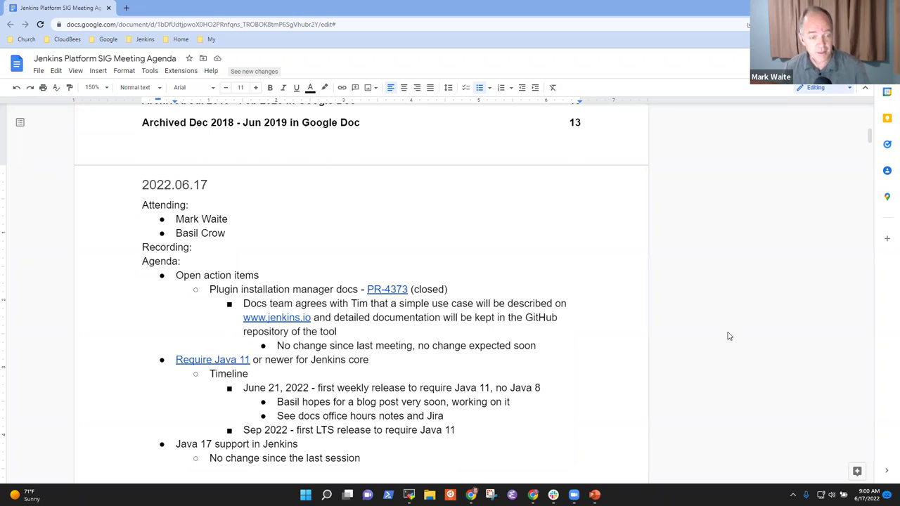
Step: Go through the 2022.06.17 agenda topics, from the open action items through Require Java 11 to Java 17 support
click(244, 275)
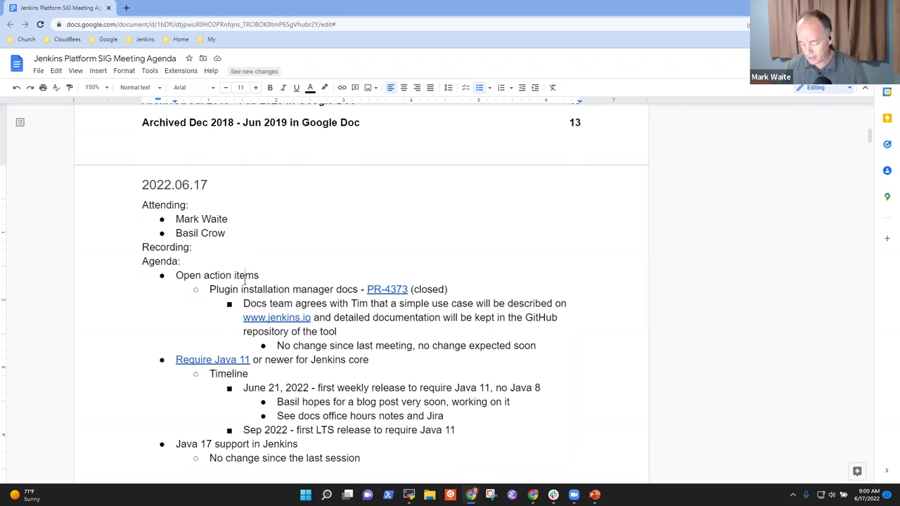
key(shift+End)
key(Down)
key(Down)
key(Down)
key(Down)
key(Down)
key(Down)
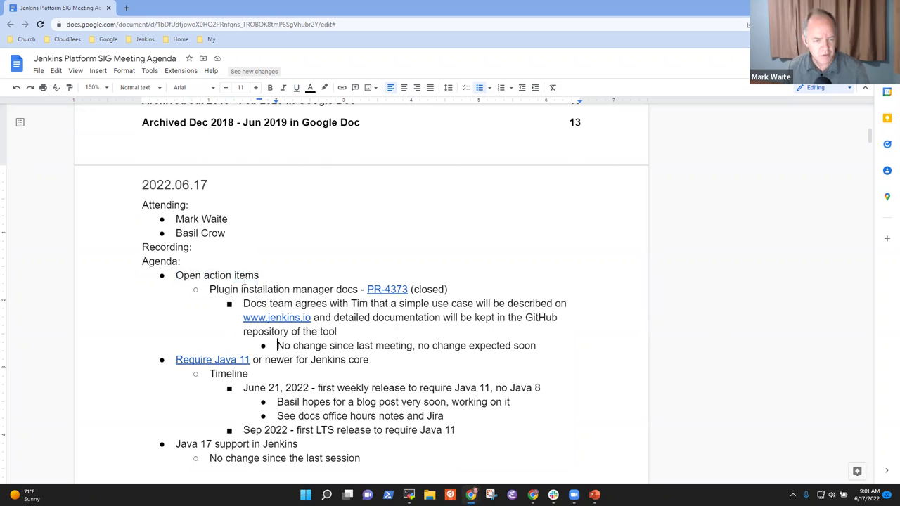
key(Home)
key(shift+End)
key(Down)
key(Down)
key(Down)
key(Down)
key(Down)
key(Down)
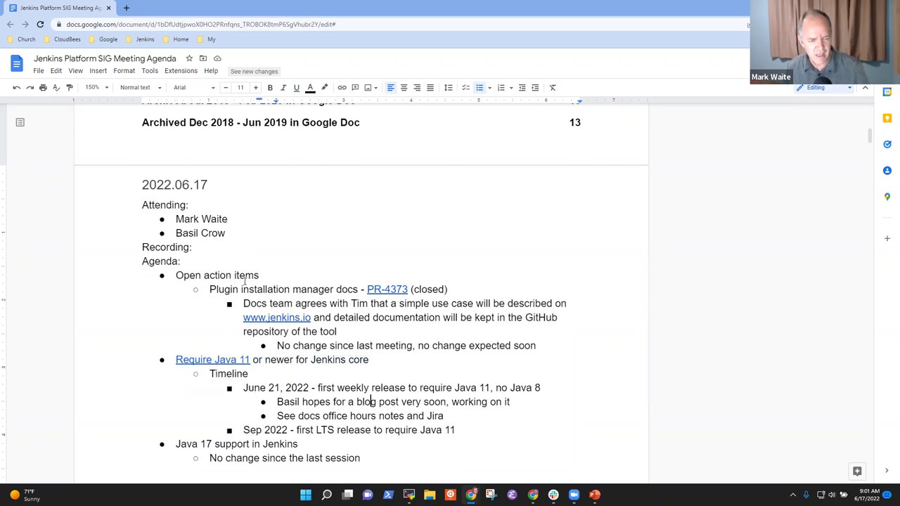
key(Home)
key(shift+End)
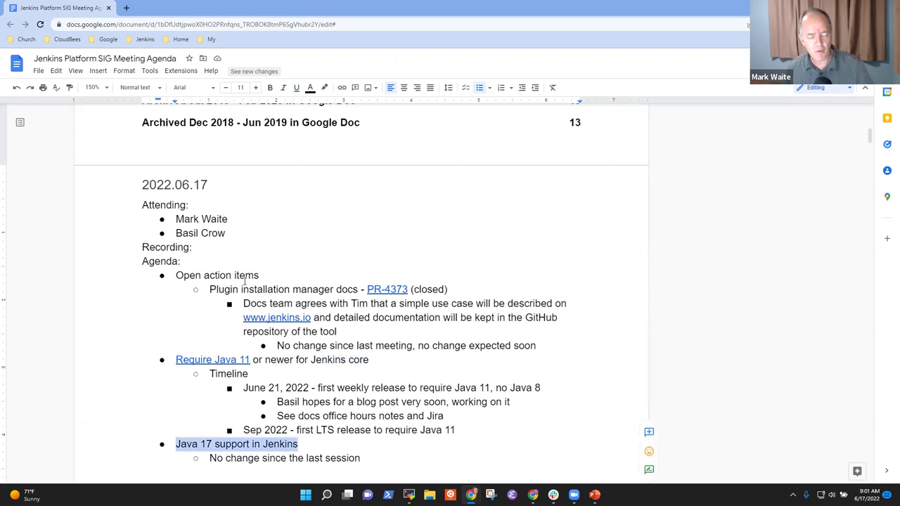
key(Down)
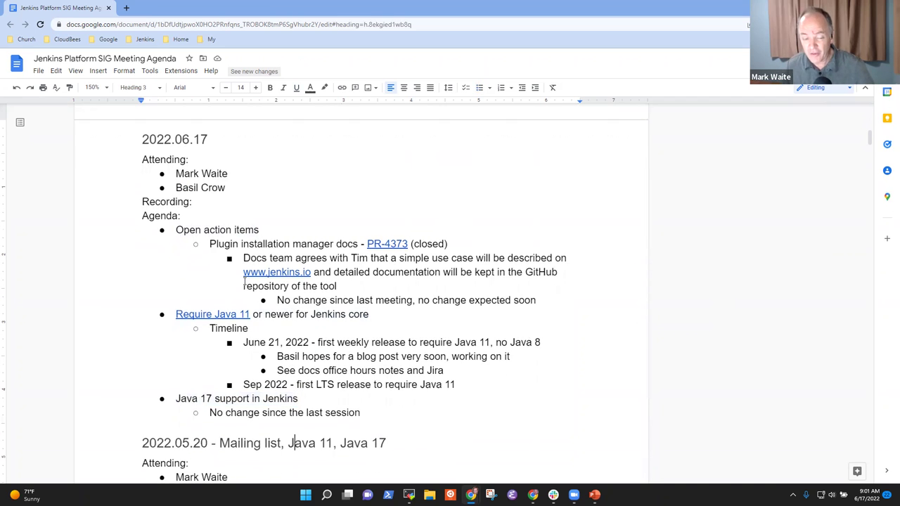
key(End)
key(Return)
key(shift+Tab)
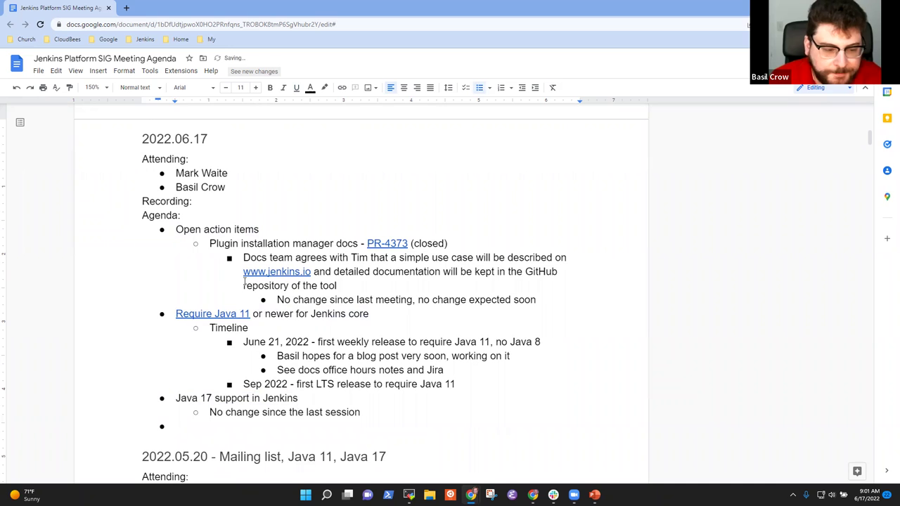
key(BackSpace)
key(BackSpace)
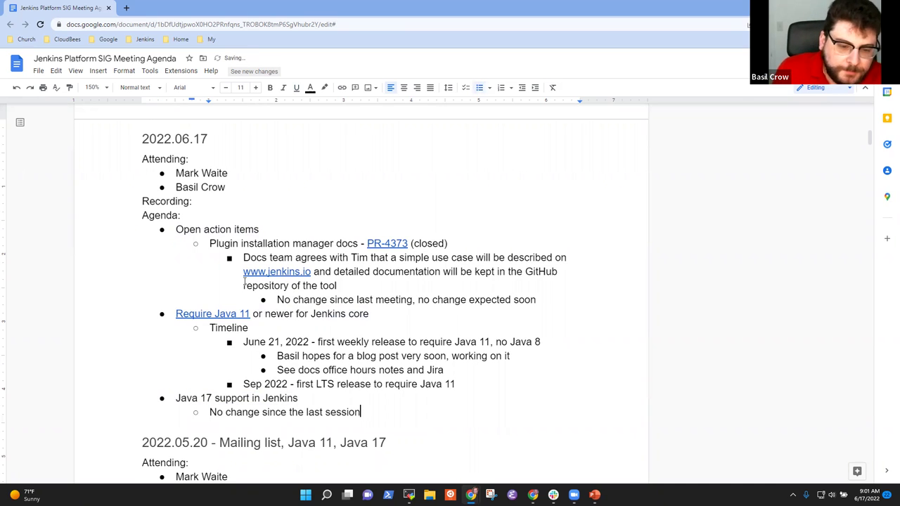
Step: Review the plugin installation manager docs action item with its notes, and the Require Java 11 topic heading
triple_click(223, 246)
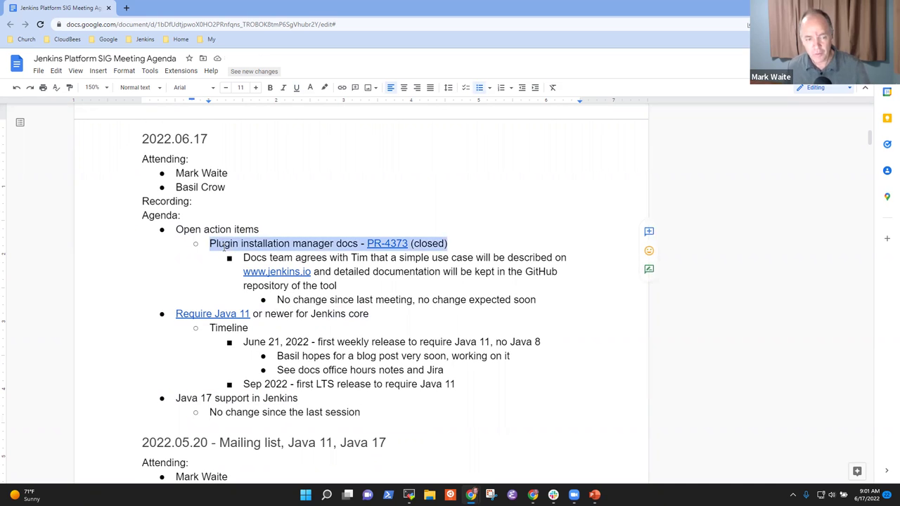
key(Right)
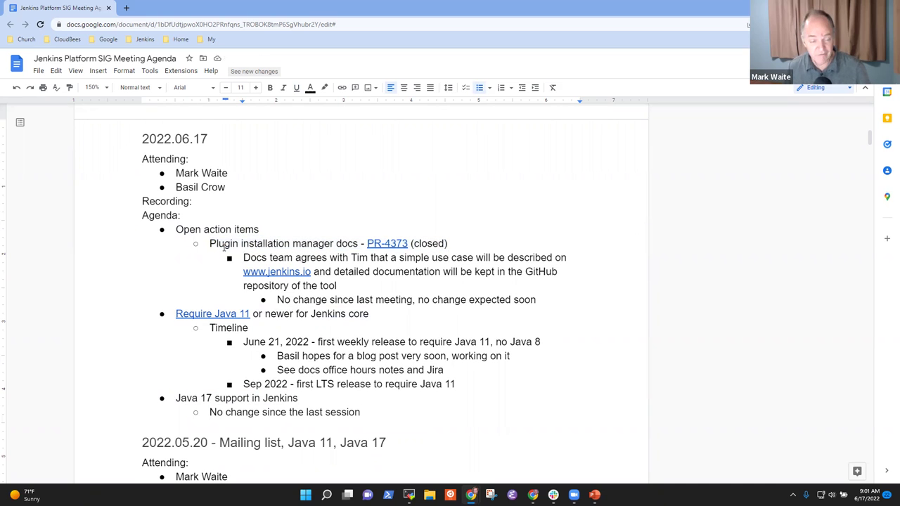
key(shift+Down)
key(shift+Down)
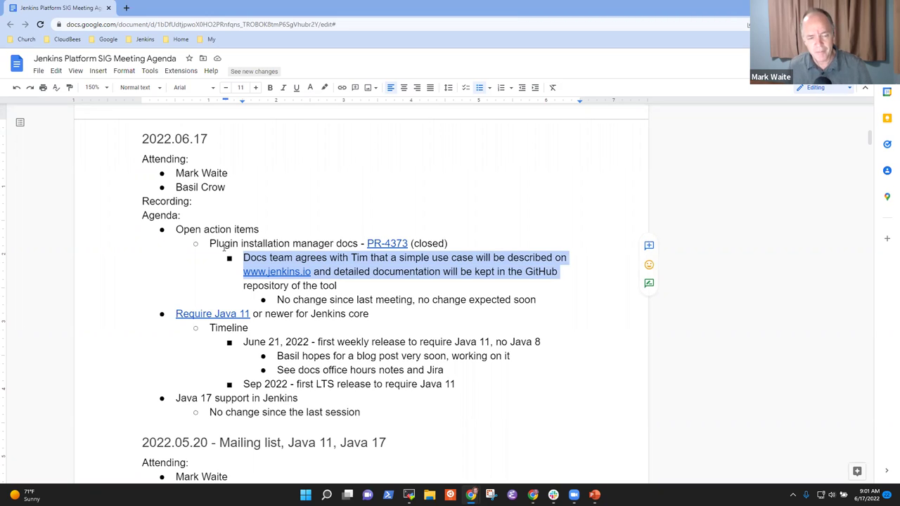
key(Down)
key(Down)
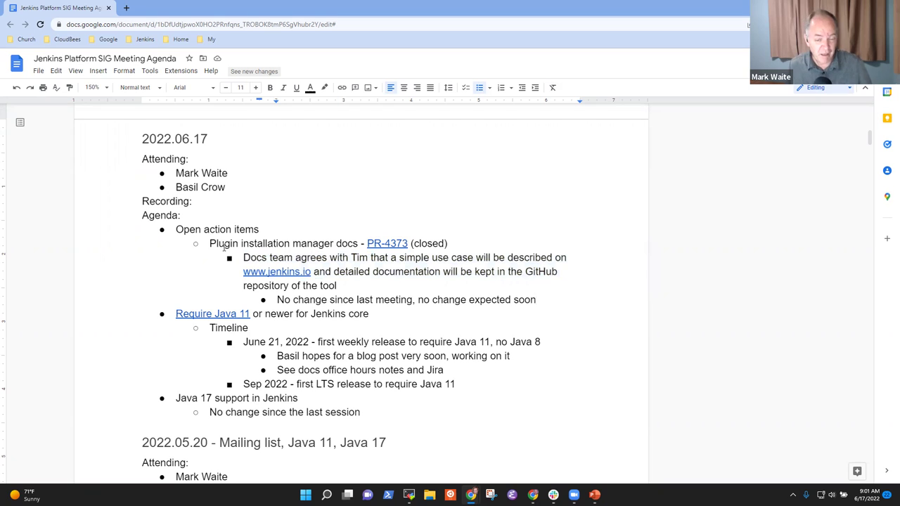
key(Home)
key(shift+End)
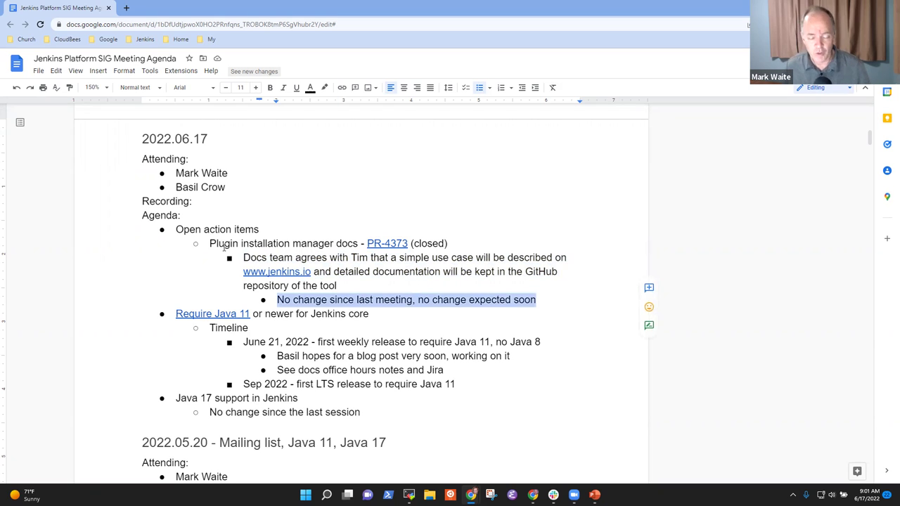
key(Down)
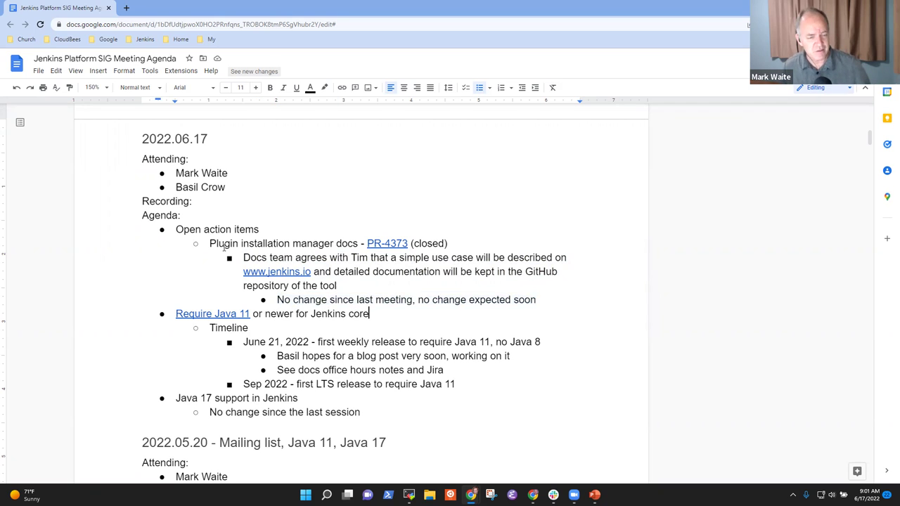
key(Home)
key(shift+End)
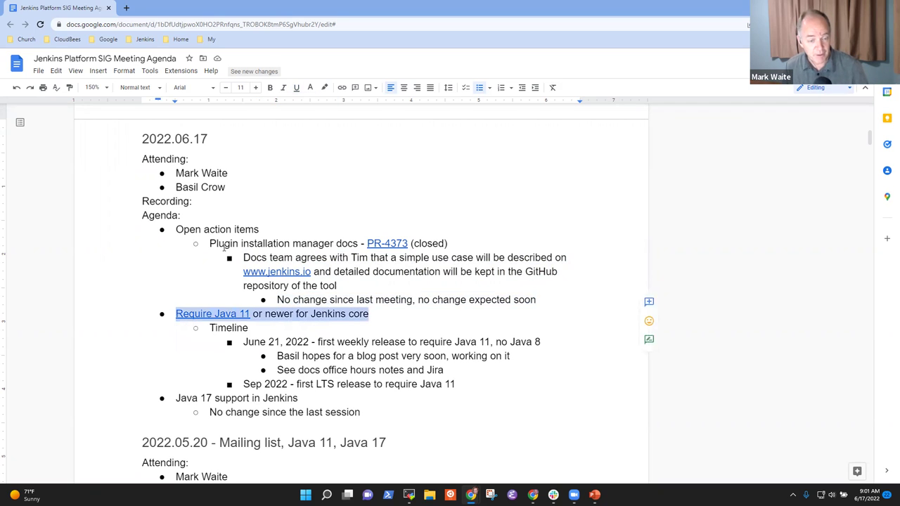
Step: Change the date of the first weekly release to require Java 11 to June 28, 2022 in the Timeline
key(Down)
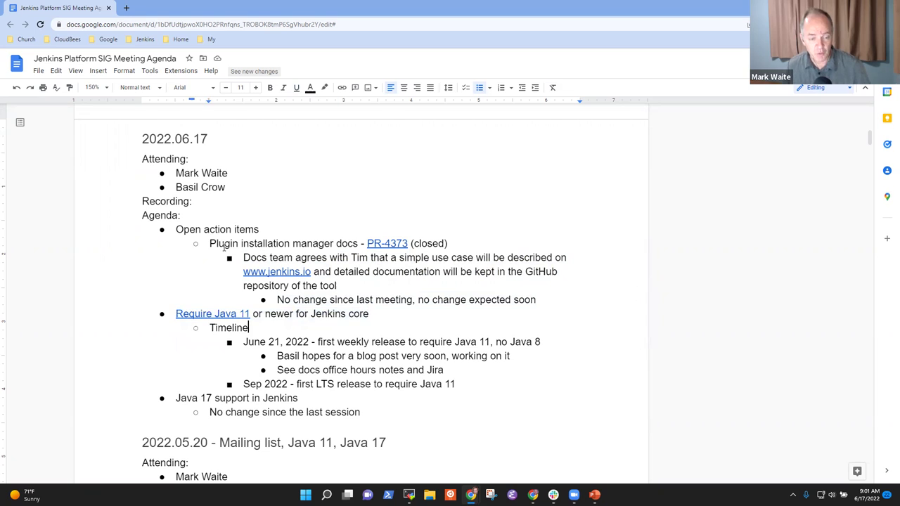
key(ctrl+Left)
key(ctrl+Left)
key(ctrl+Left)
key(ctrl+Left)
key(ctrl+Left)
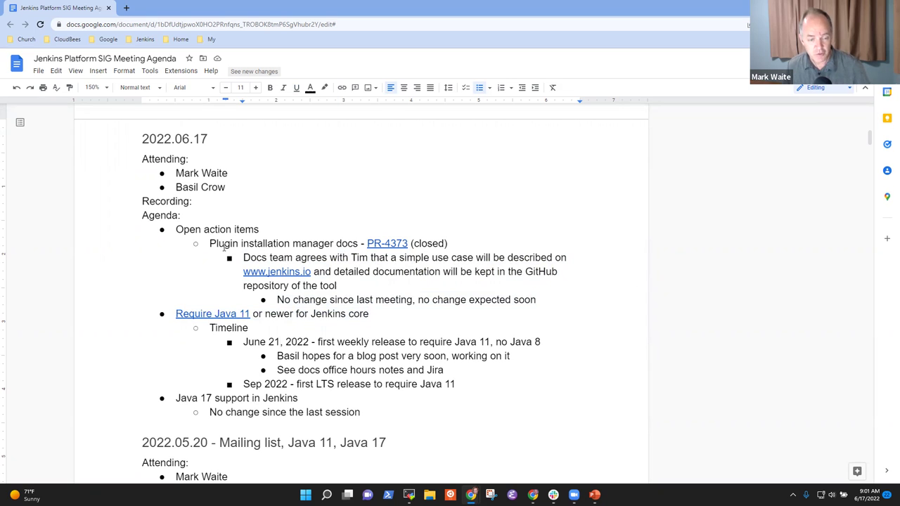
key(BackSpace)
text(8)
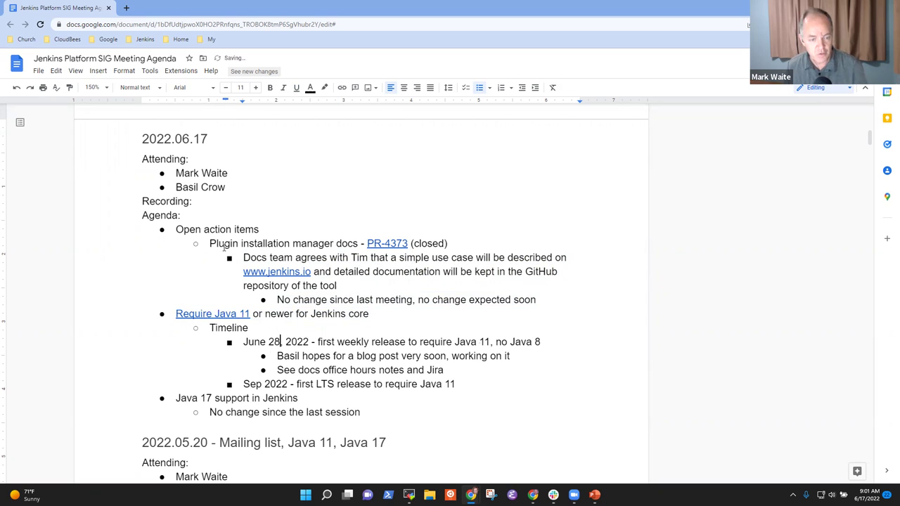
Step: Review the Timeline entries for the weekly release, blog post and Sep 2022 LTS release, plus the Java 17 topic
key(shift+End)
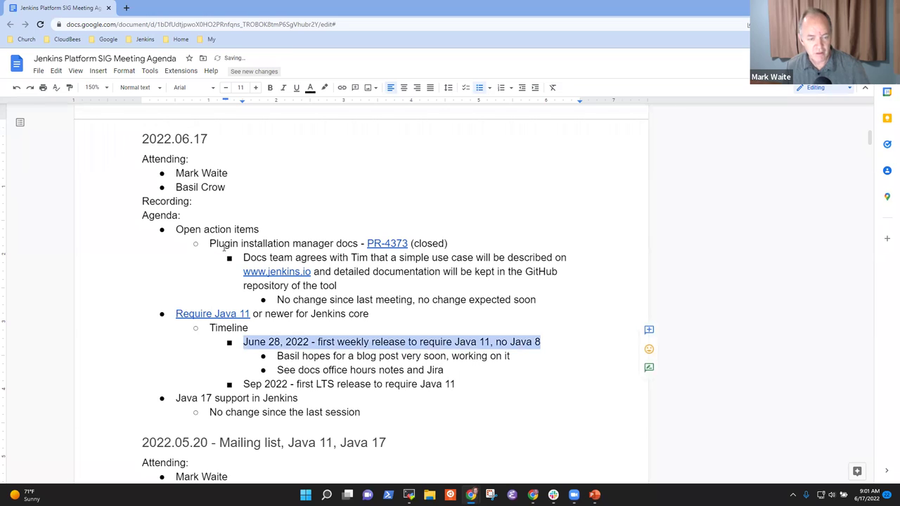
key(Up)
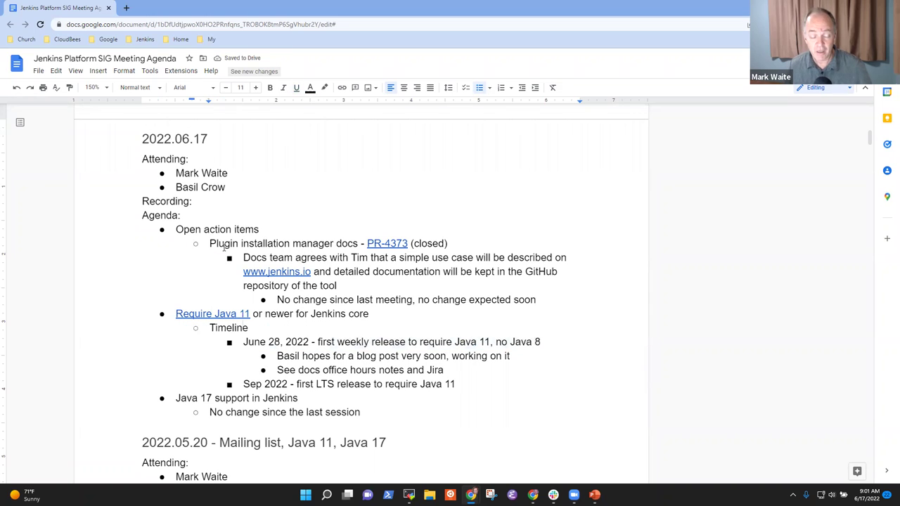
key(Left)
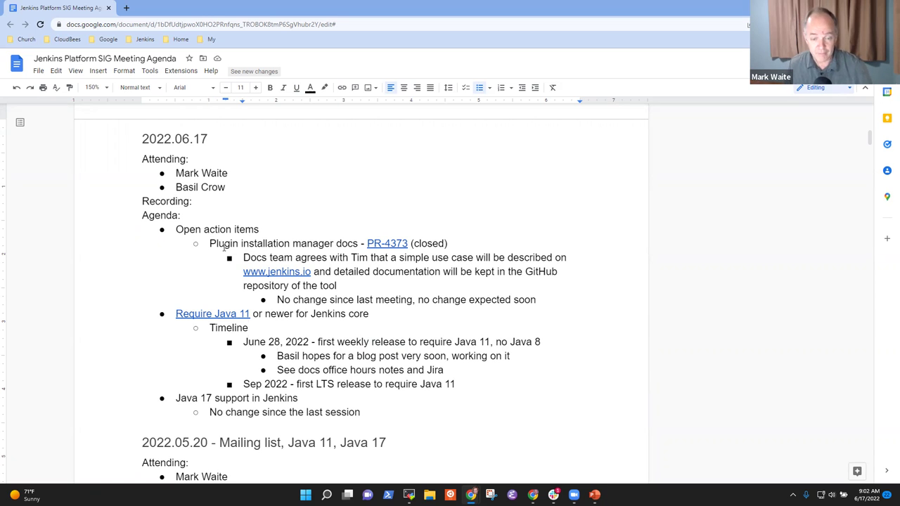
key(shift+Down)
key(Right)
key(shift+Down)
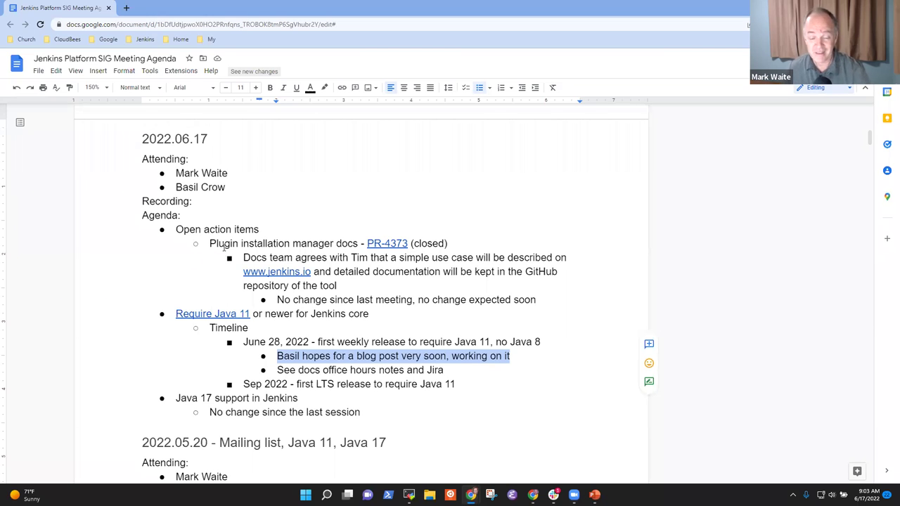
key(Down)
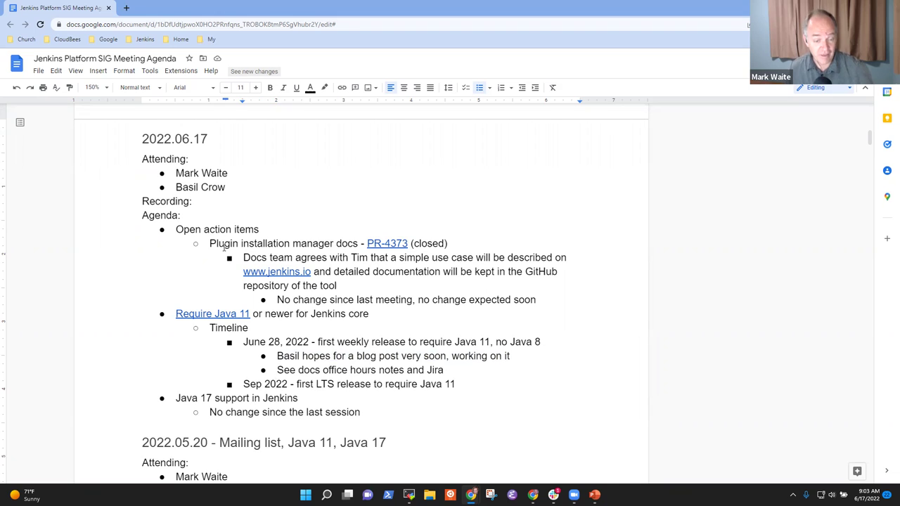
key(shift+End)
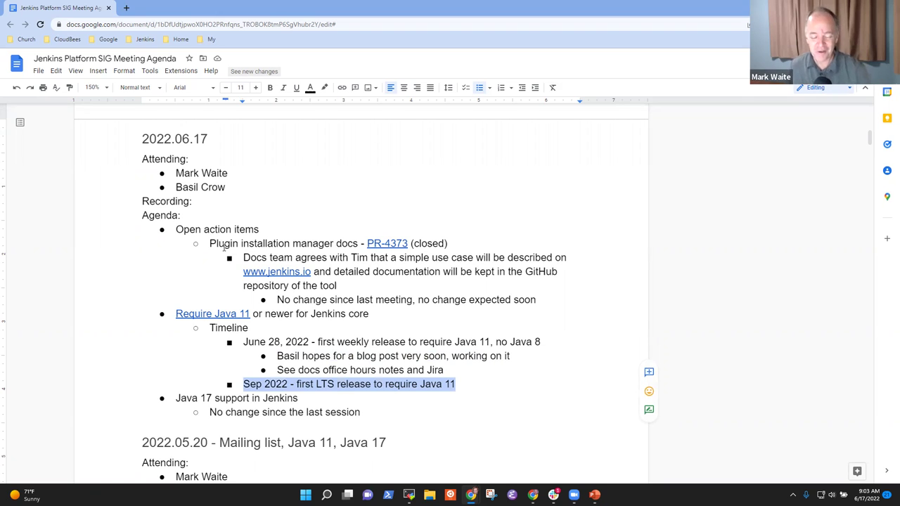
key(Down)
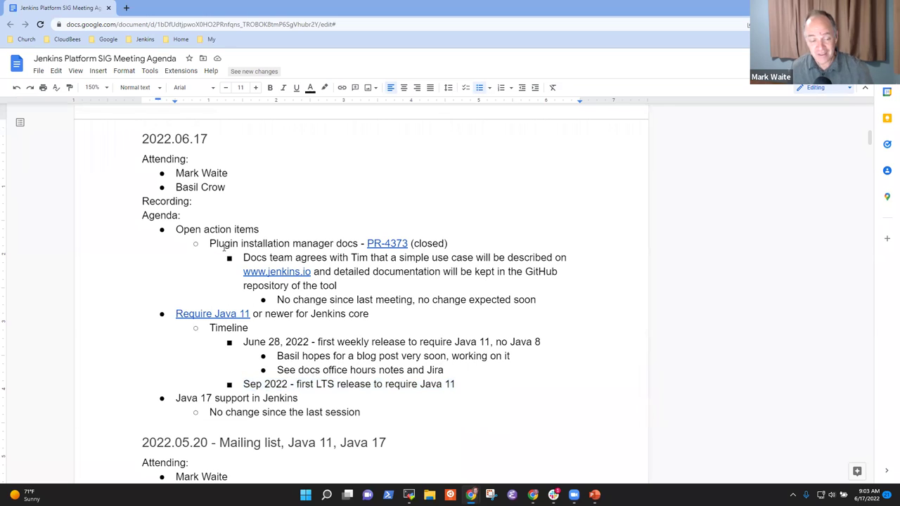
key(Home)
key(shift+End)
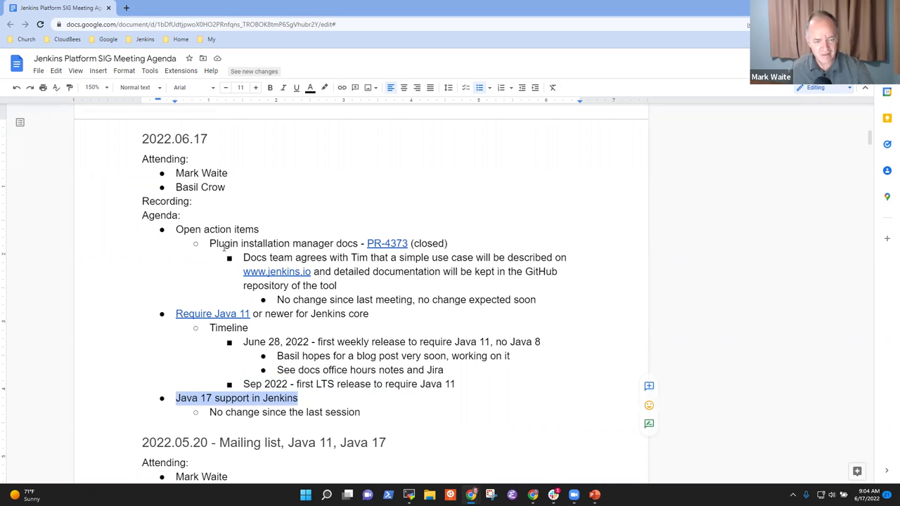
Step: Insert an empty sub-item above "No change since the last session" under Java 17 support in Jenkins
key(Down)
key(Home)
key(Return)
key(Up)
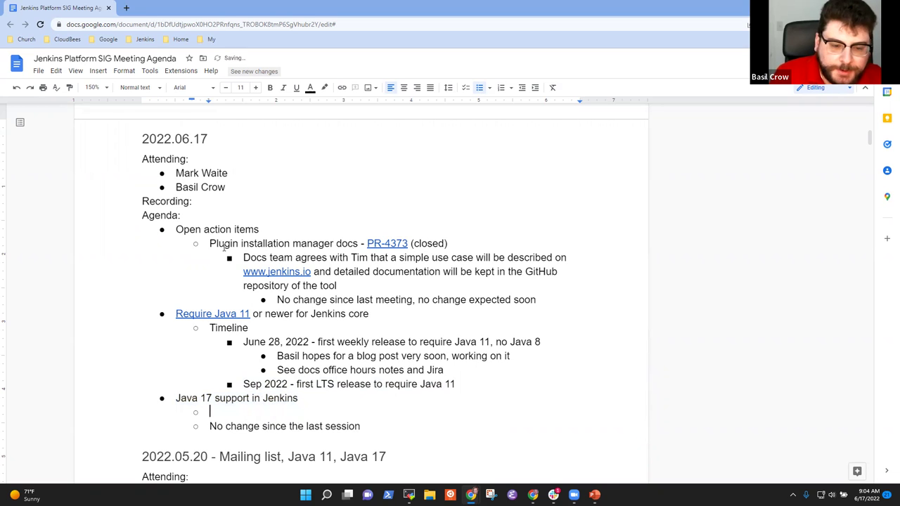
text(will)
key(BackSpace)
key(BackSpace)
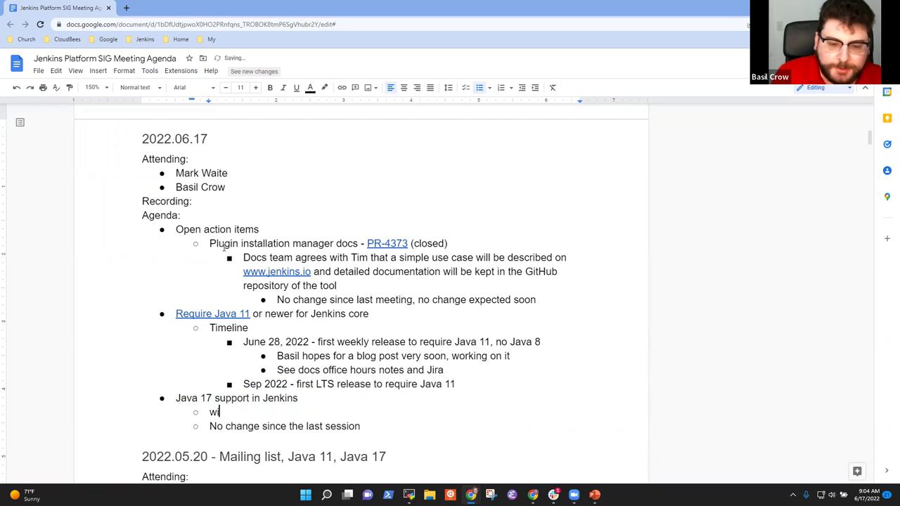
key(shift+Home)
key(BackSpace)
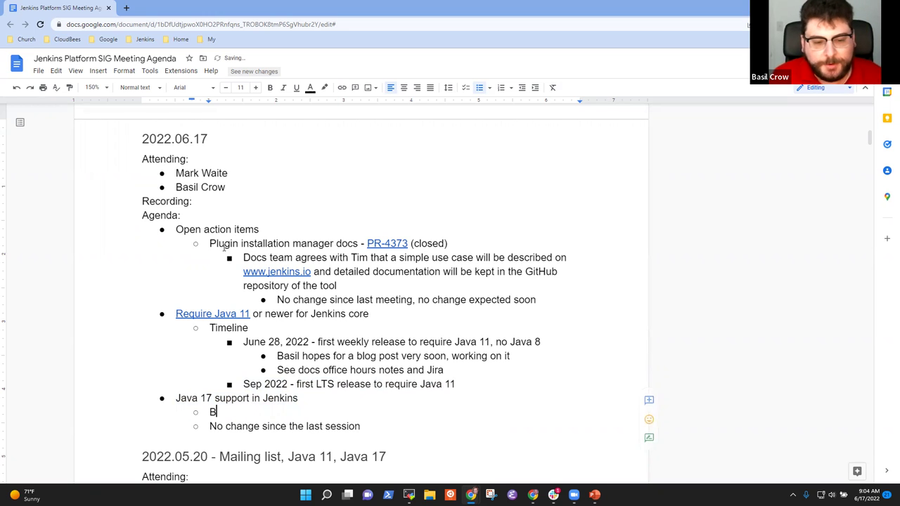
Step: Fill the empty Java 17 sub-item with "Blog post will announce general availability of Java 17 support"
text(Blog post will an)
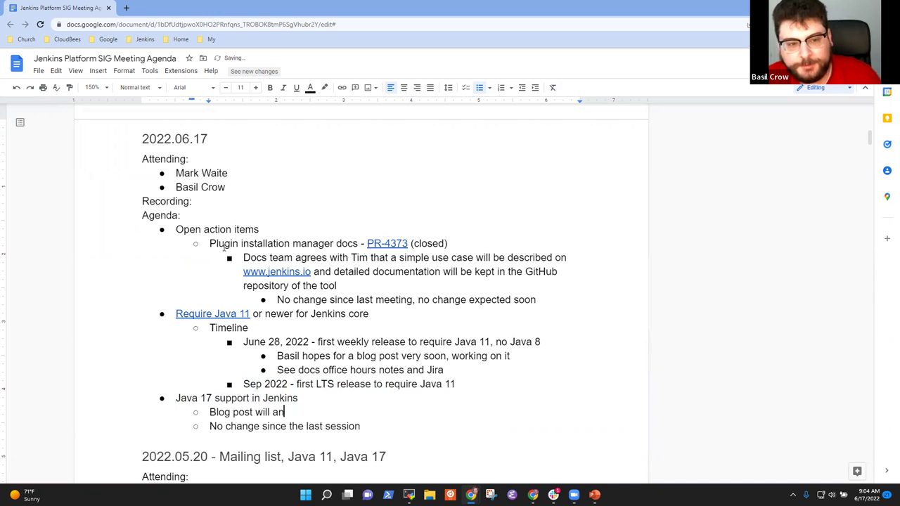
text(nounce general)
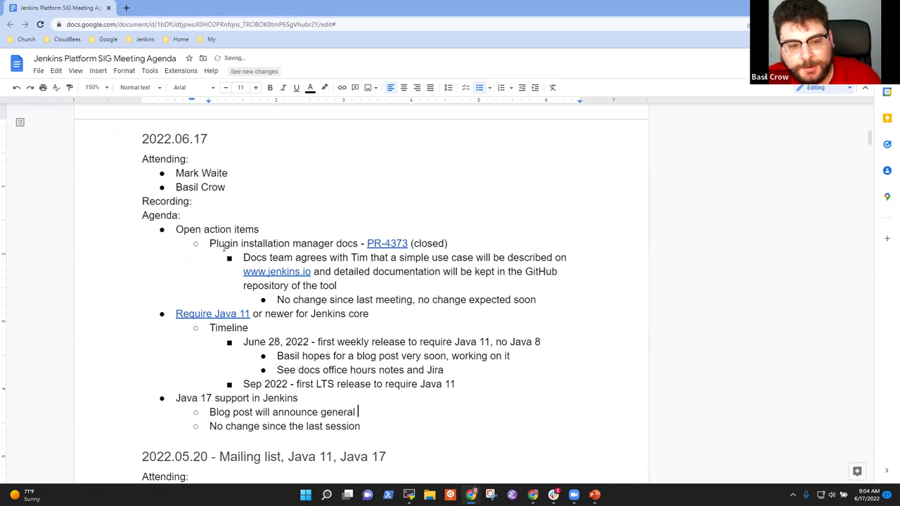
text(availabil)
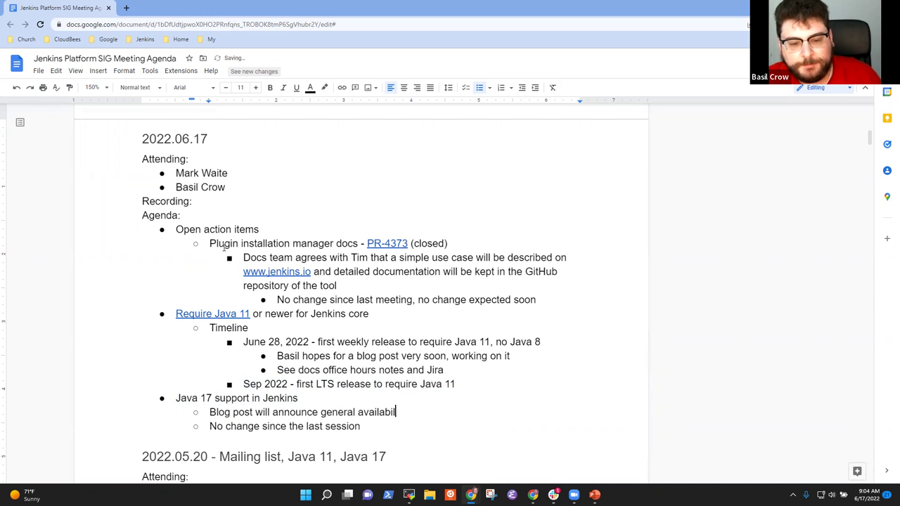
text(ity of Java 1)
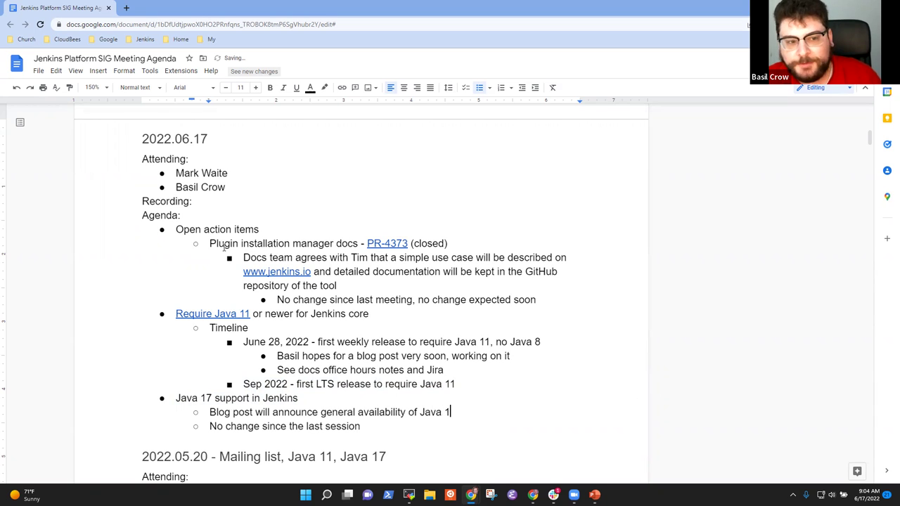
text(7 support)
Step: Add a nested item under the Java 17 blog post note reading "Few people using Java 17 due to preview mode (special flag)"
key(Return)
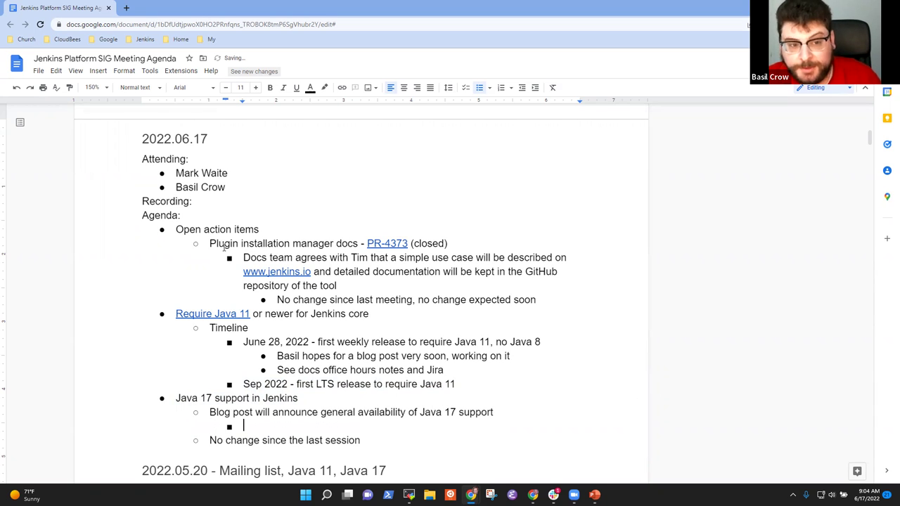
text(Few people us)
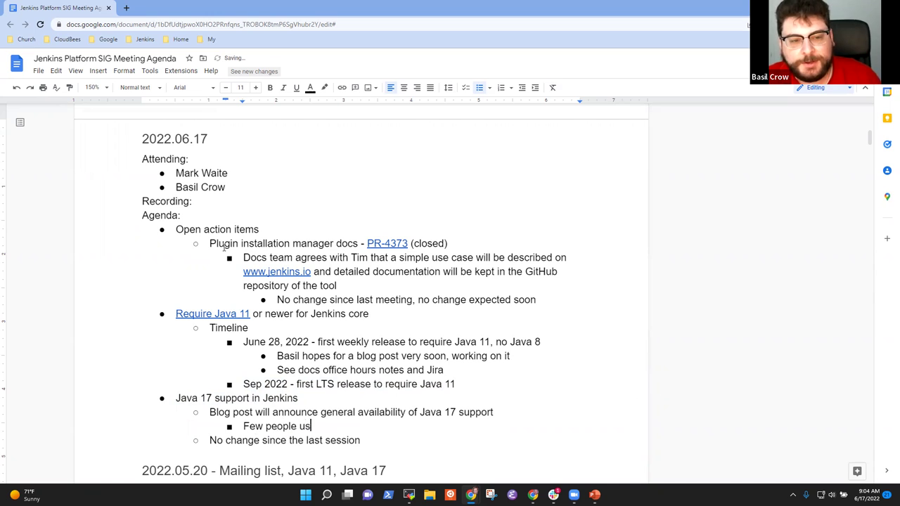
text(ing Java 1)
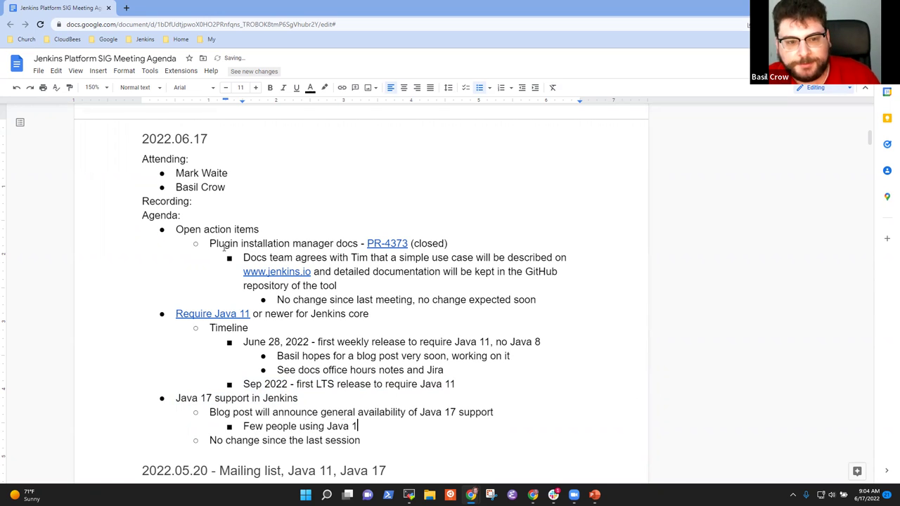
text(7 due )
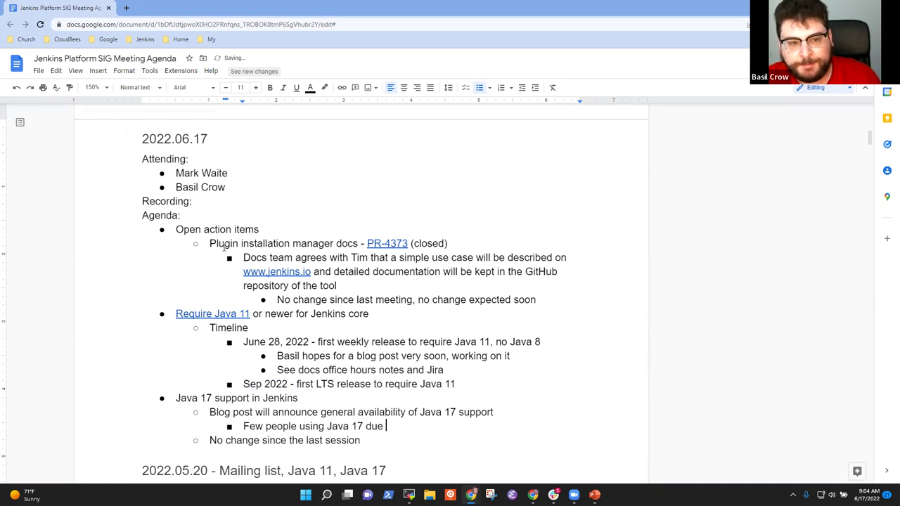
text(to preview mod)
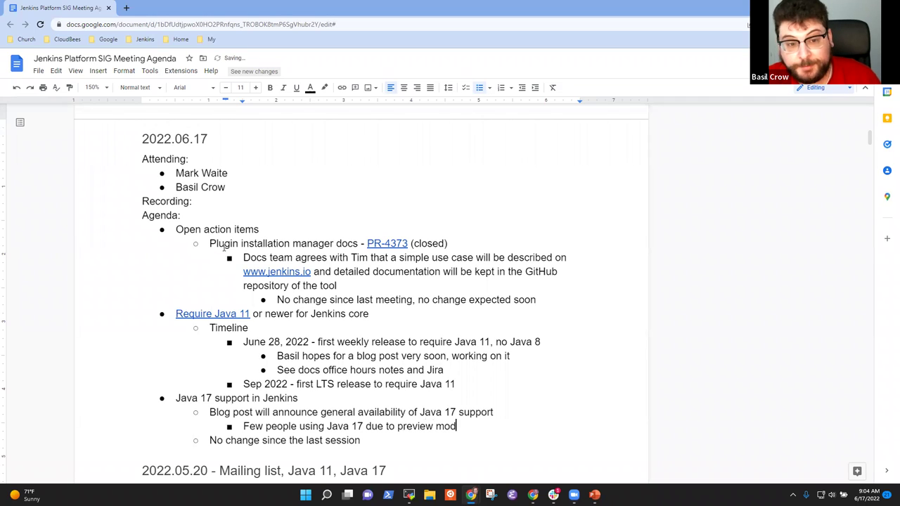
text(e (special )
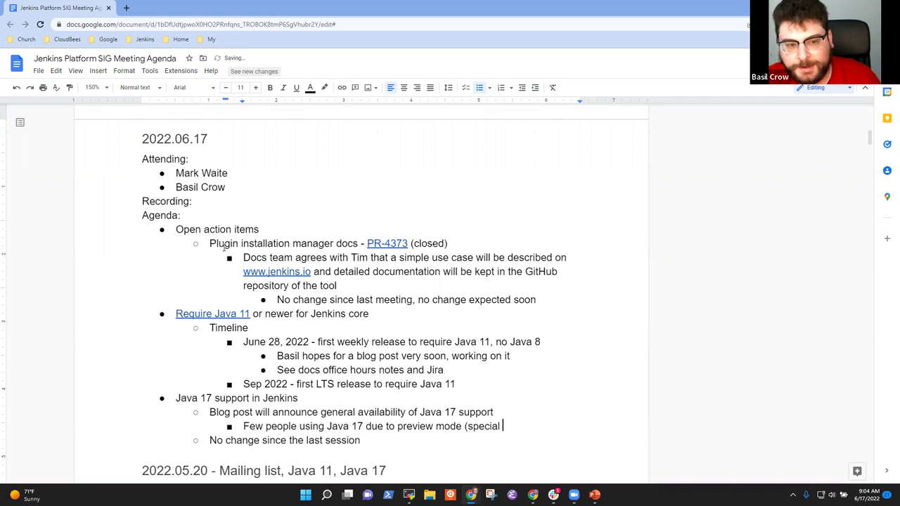
text(flag)
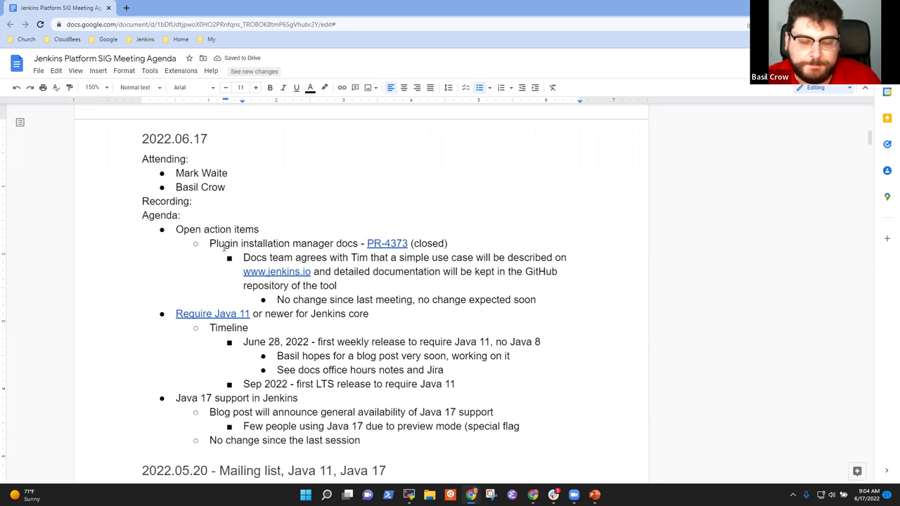
text())
Step: Add the next item at the same level: "Removing the flag from the LTS release 2.346.1"
key(Return)
text(R)
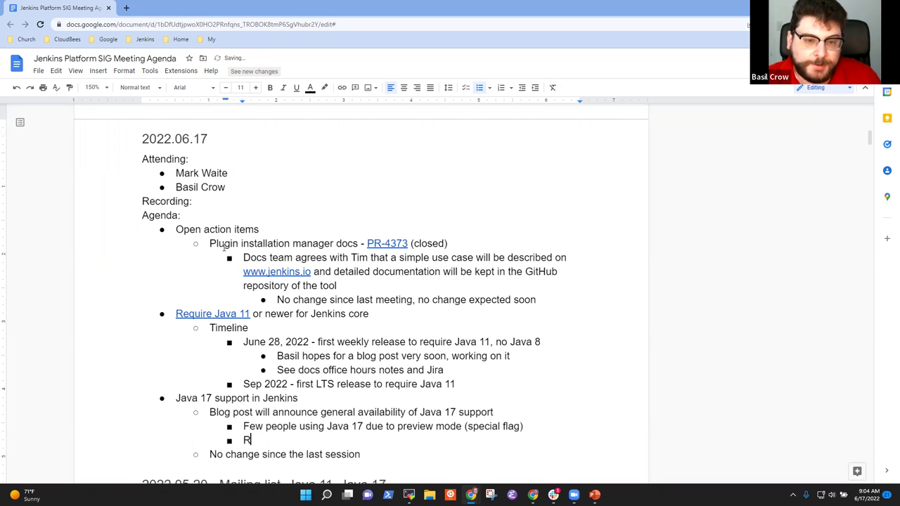
text(emoving the fla)
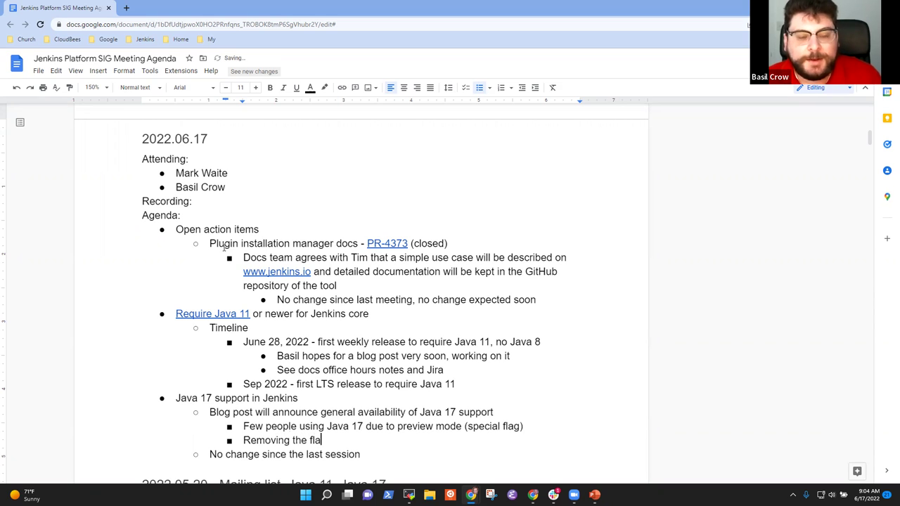
text(g from the )
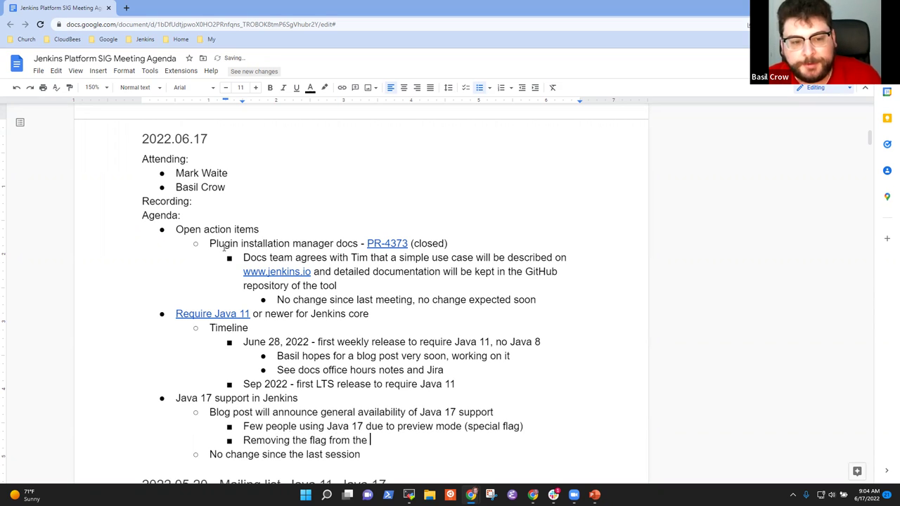
text(LTS releas)
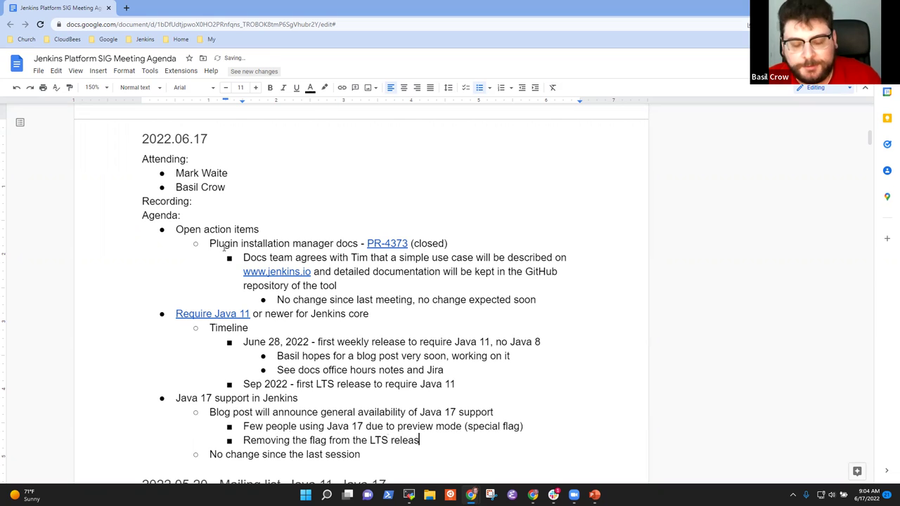
text(e 2.346.1)
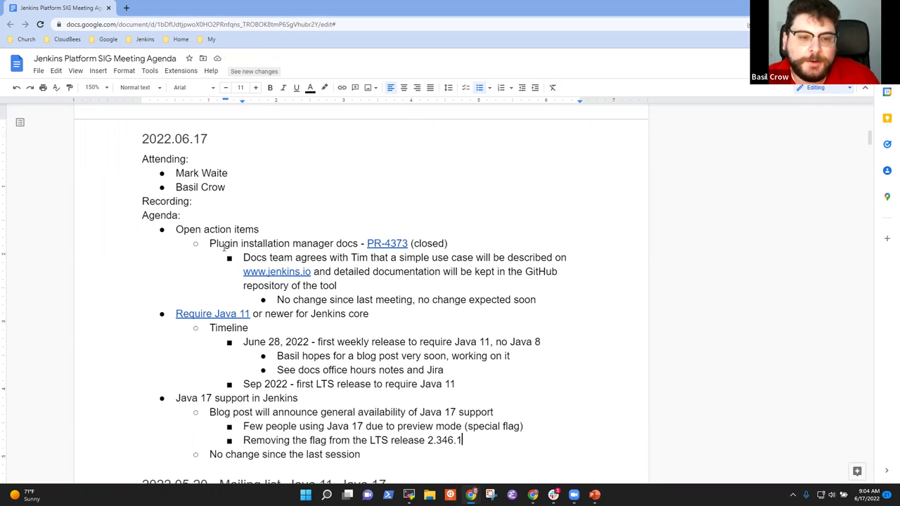
Step: Add another item below the LTS release note: "Encourage more use of Java 17 for those who are interested"
key(Return)
text(Encourag)
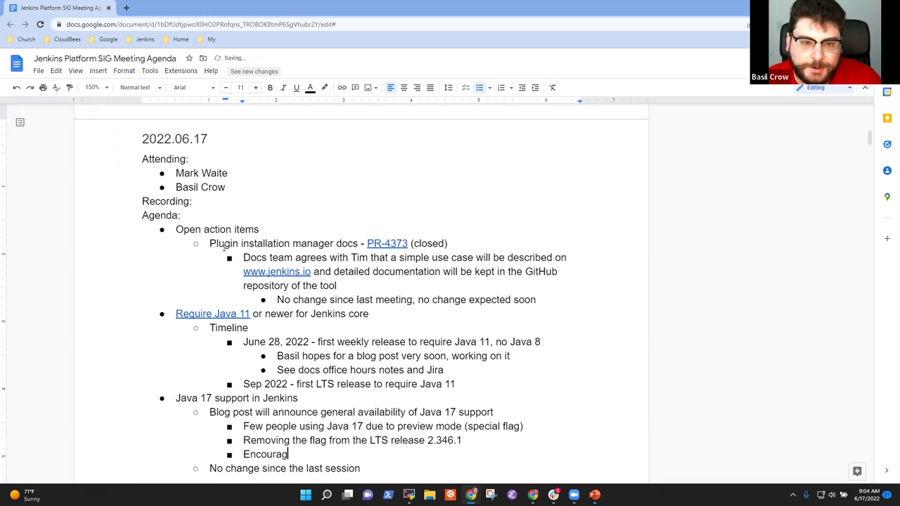
text(e more use of Java 1)
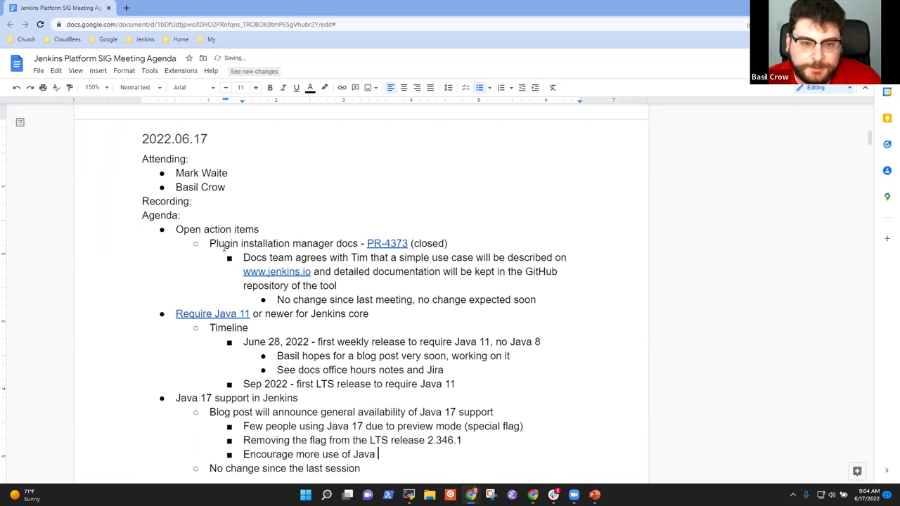
text(7 for those )
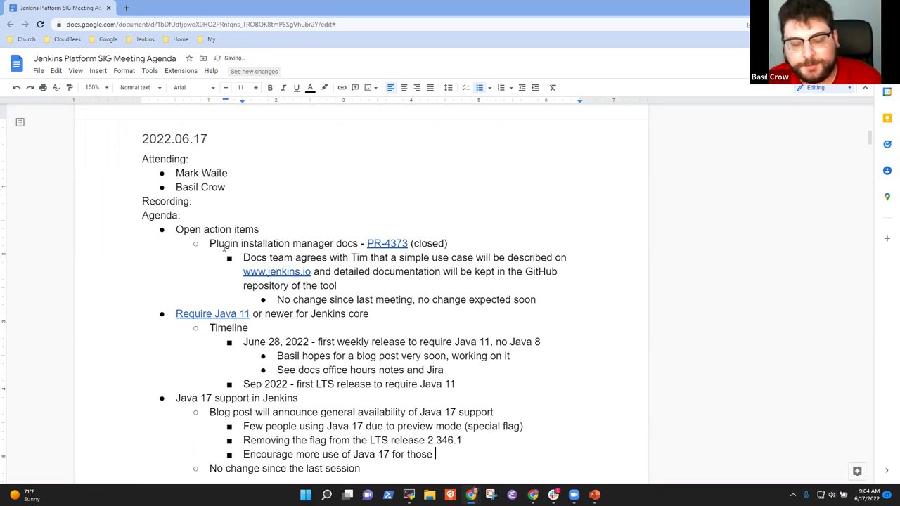
text(who are interested)
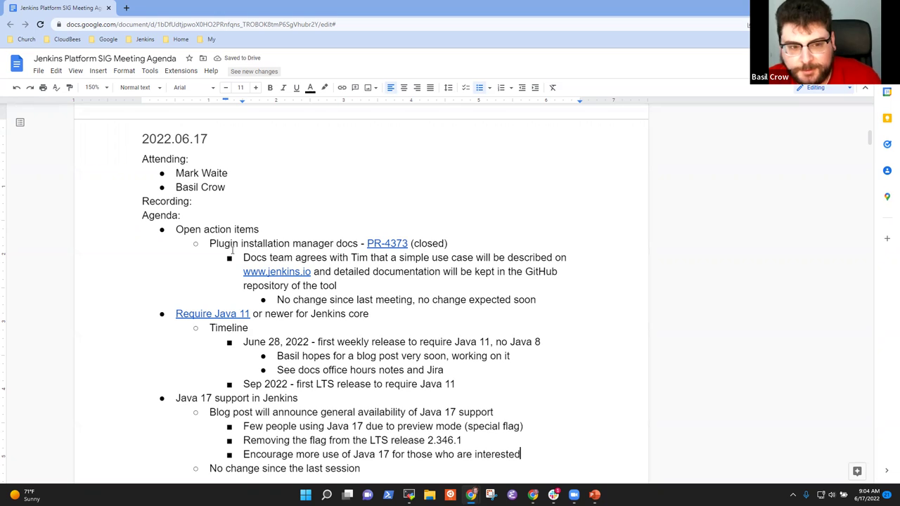
Step: Add a fourth item under the blog post note reading "Java 17 feels like a better release than Java 11"
key(Return)
text(Java 17 )
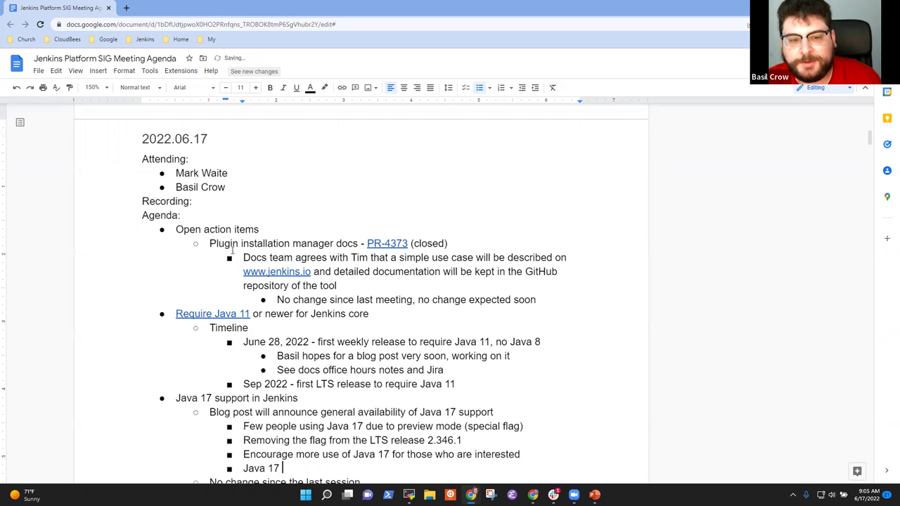
text(feels lik)
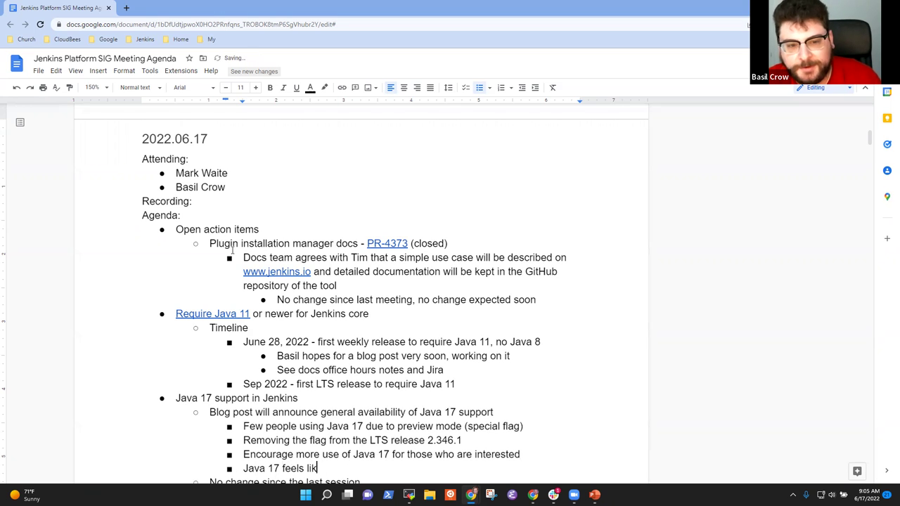
text(e a better releas)
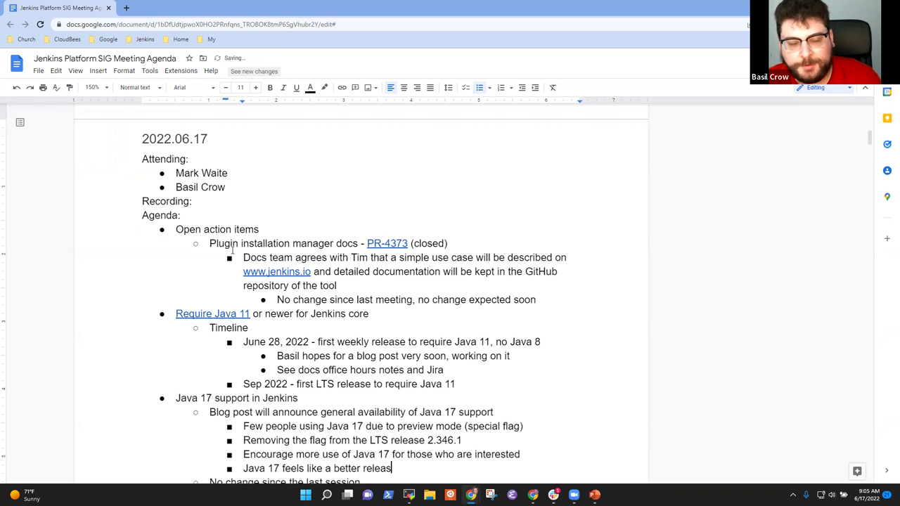
text(e than Java 1)
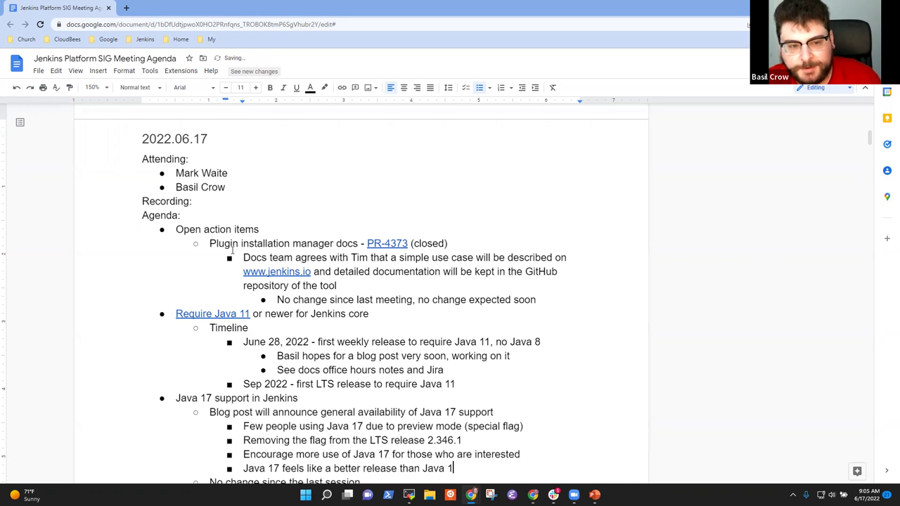
text(1)
Step: Nest a sub-item under the better release note: "Several bugs fixed in Java 17 that needed backport to Java 11"
key(Return)
key(Tab)
text(Several)
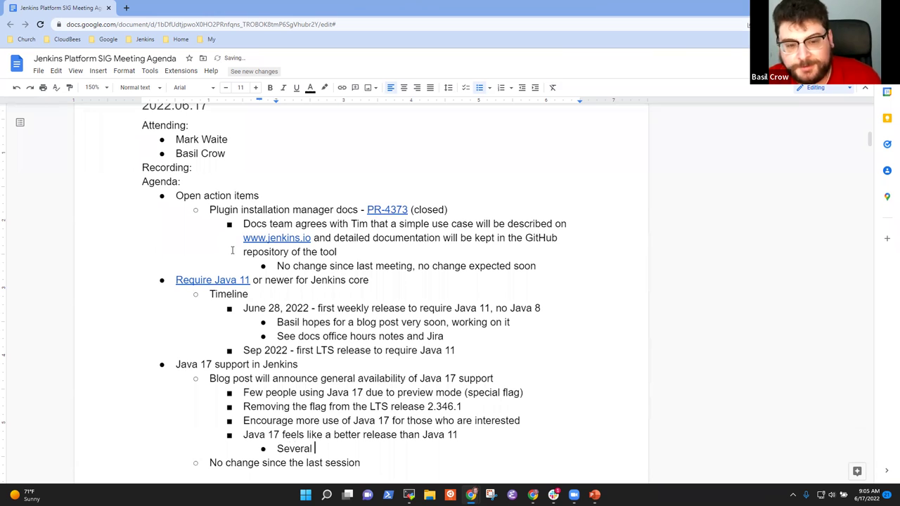
text( bugs fixed in)
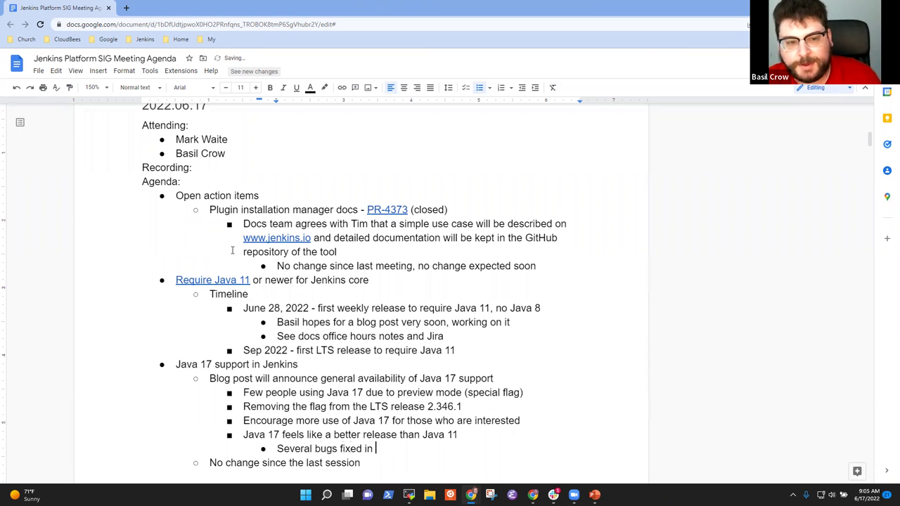
text( Java 17 that)
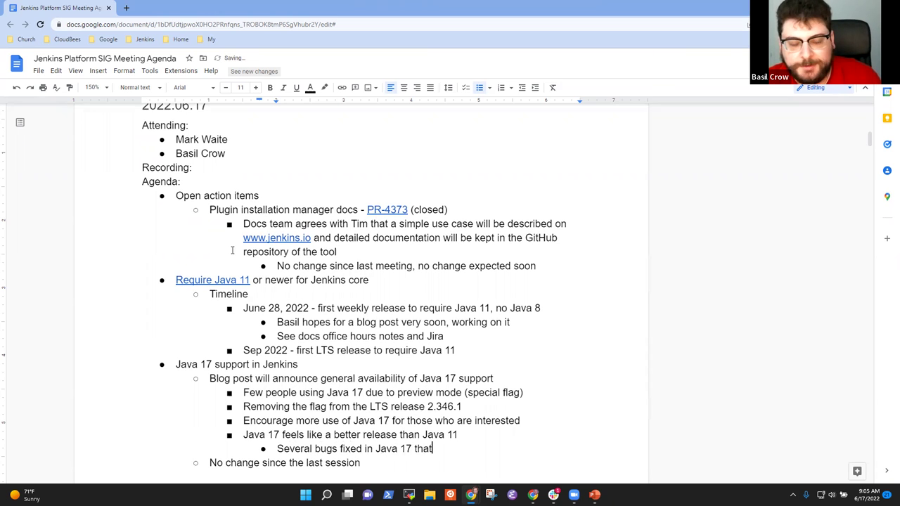
text( needed back)
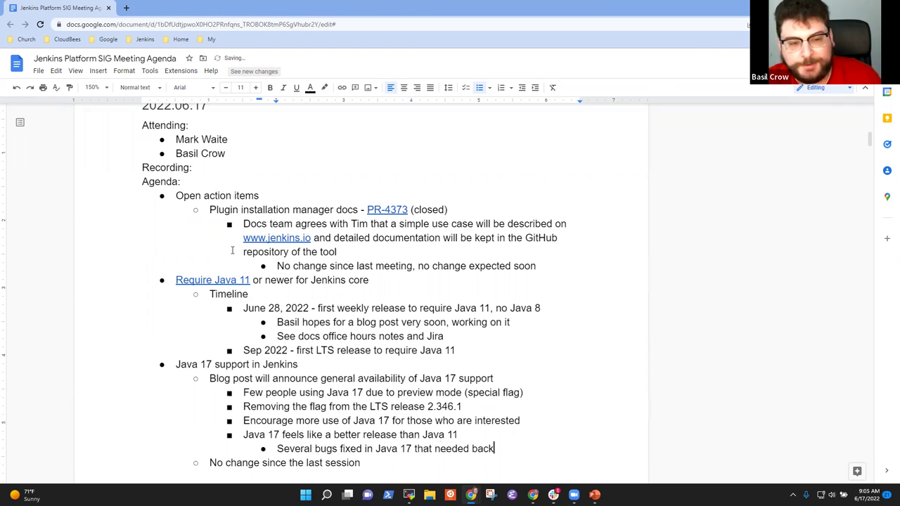
text(port to Java 11)
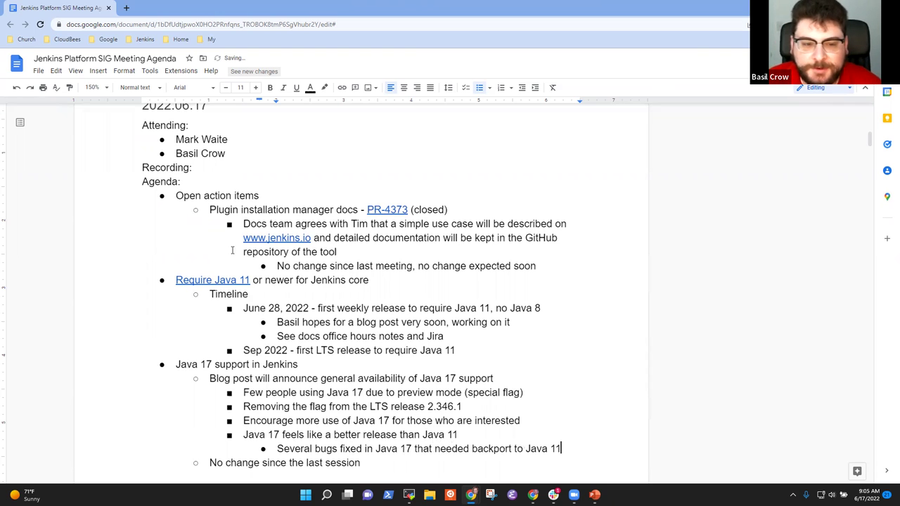
Step: Add a second sub-item below the backport note: "Would choose Java 17 rather than Java 11 with new release"
key(Return)
text(WQould)
key(BackSpace)
key(BackSpace)
key(BackSpace)
key(BackSpace)
key(BackSpace)
key(BackSpace)
text(W)
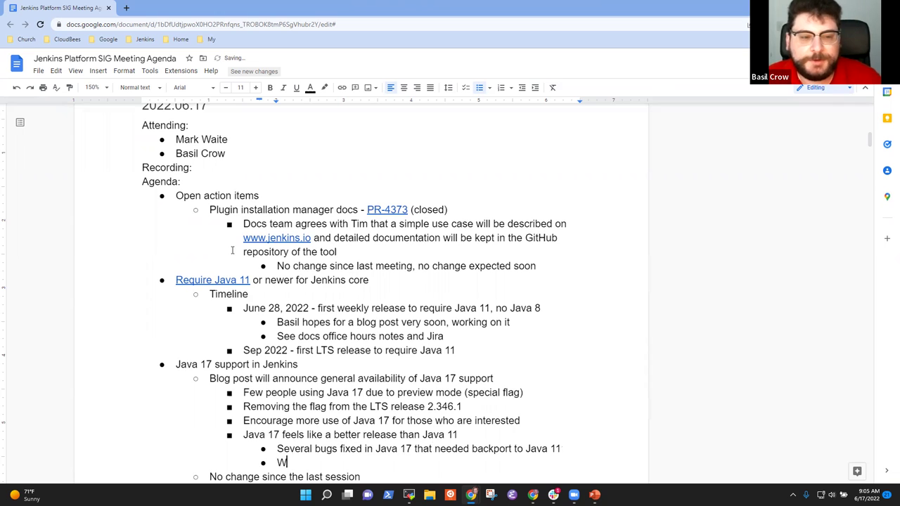
text(ould choose Jav)
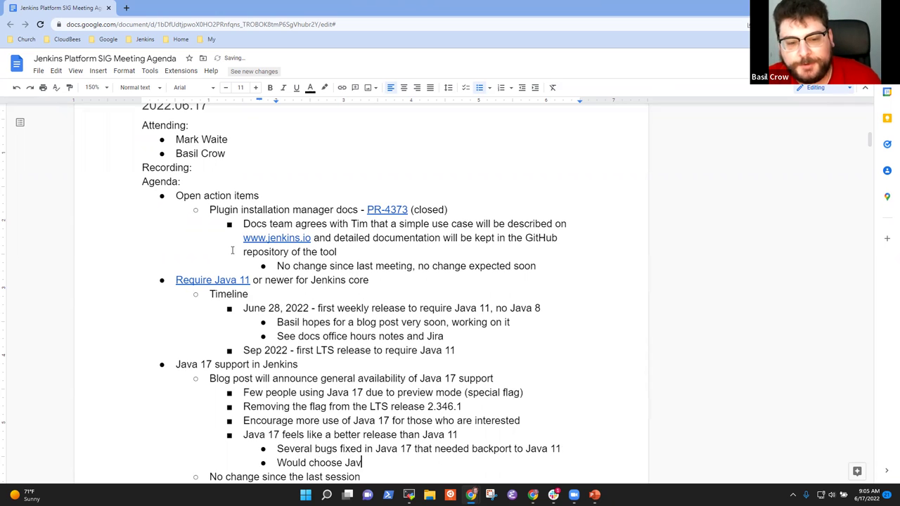
text(a 17 rather )
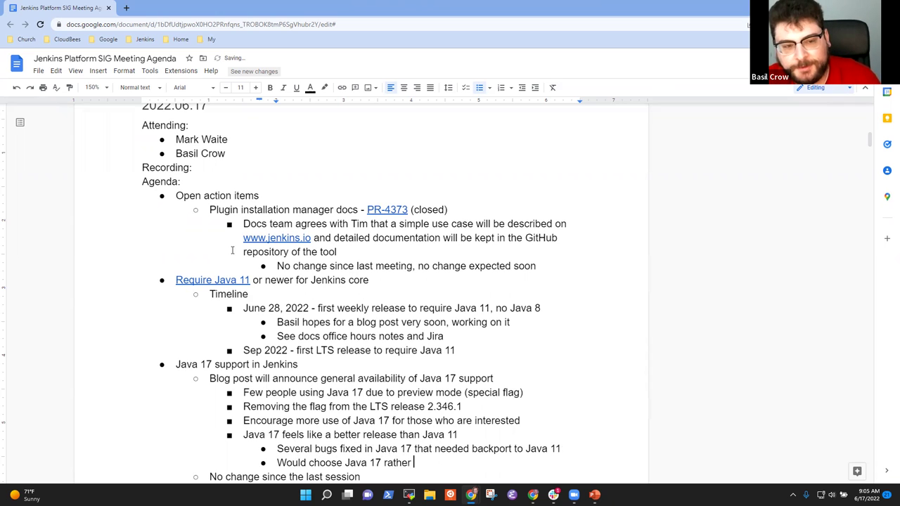
text(than Java 11 )
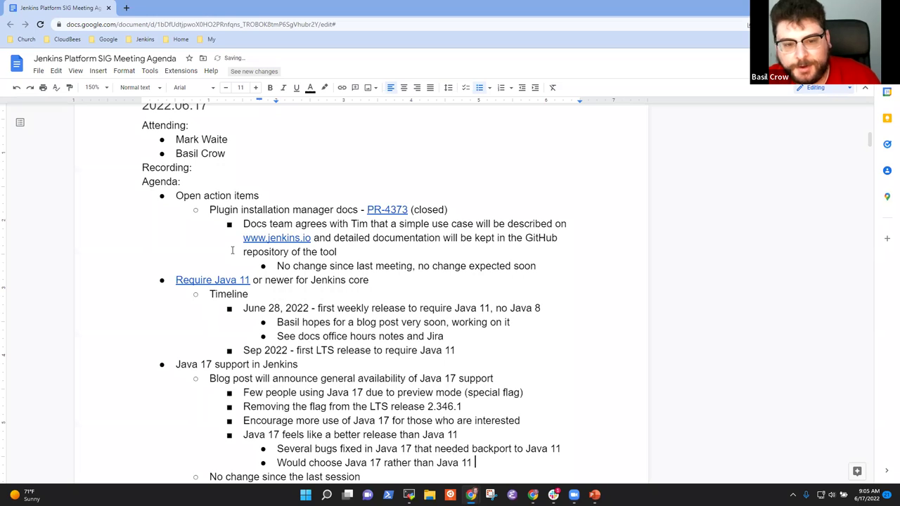
text(f)
key(BackSpace)
text(with new )
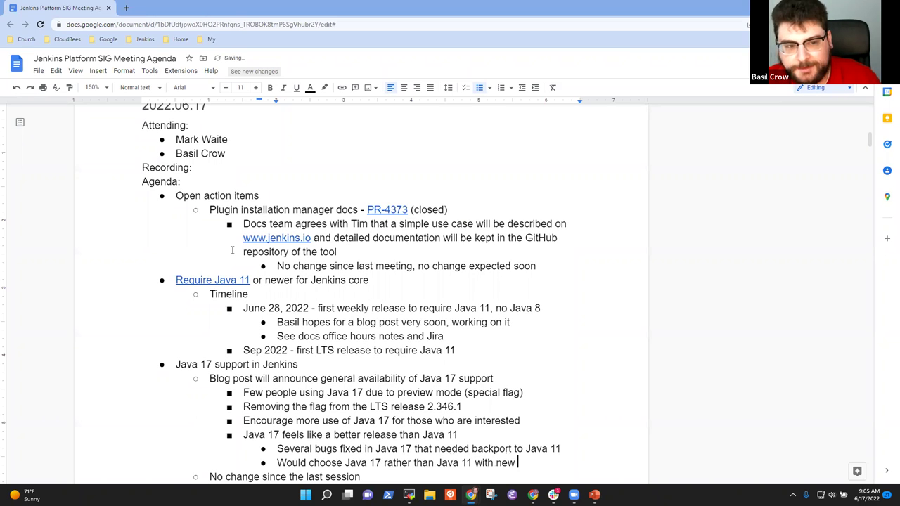
text(release)
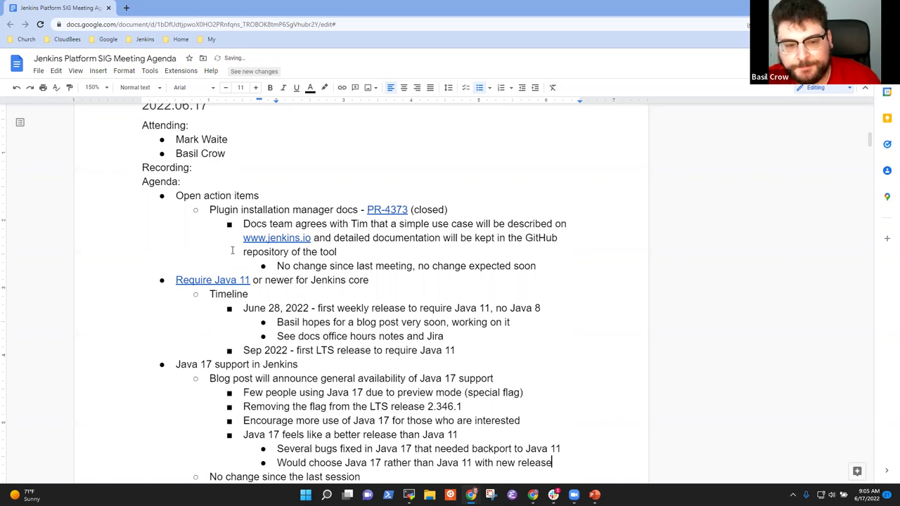
Step: Add a third sub-item under the better release note: "Encourage wider testing and exploration with Java 17"
key(Return)
text(Encourage)
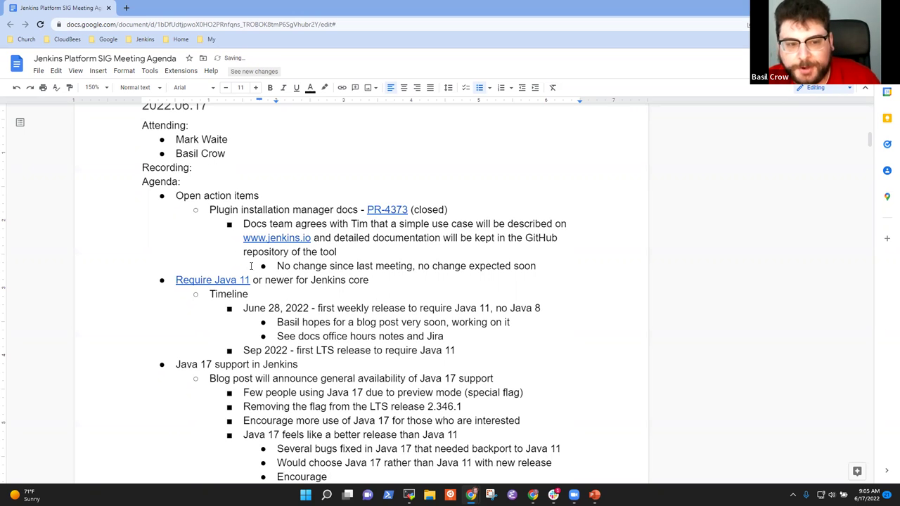
scroll(260, 266, down, 3)
text(wider testing and)
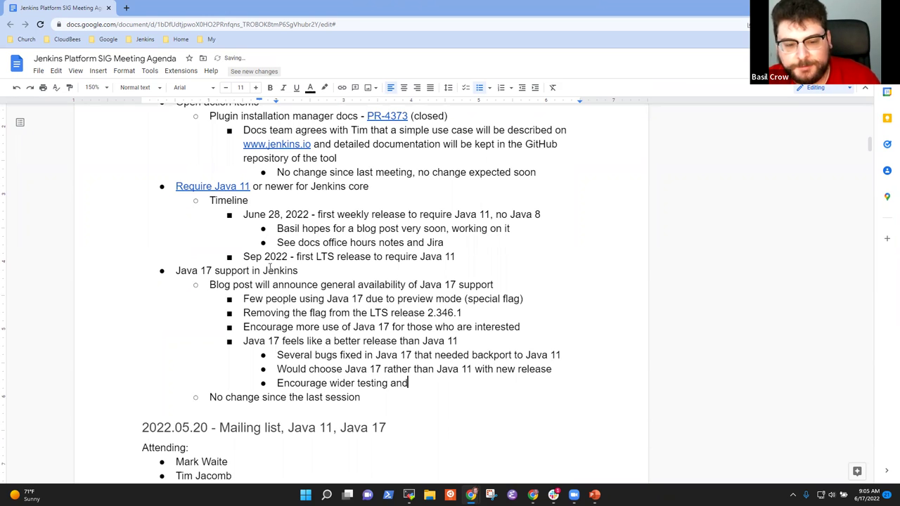
text( expl)
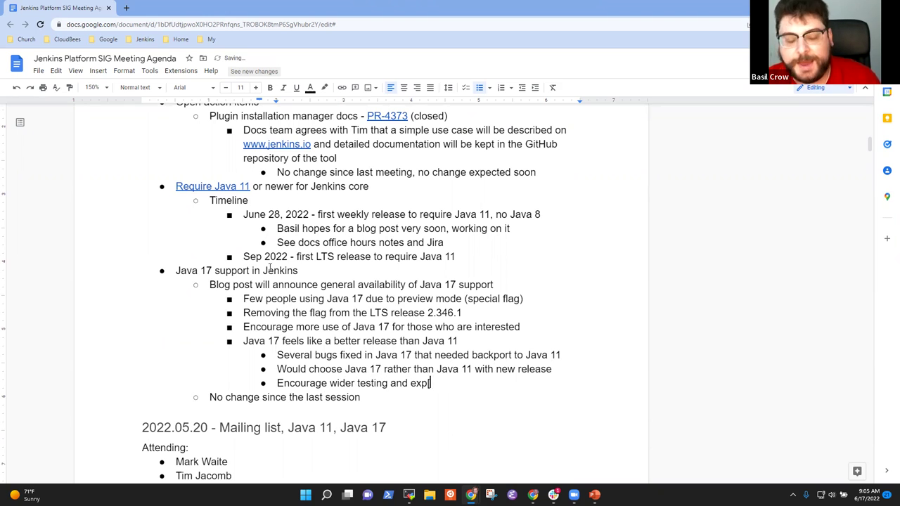
text(oration with )
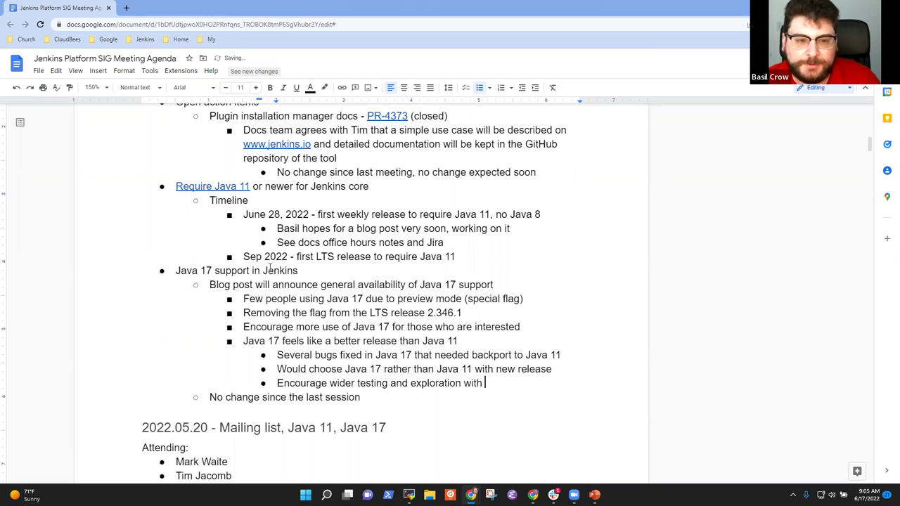
text(Java 17)
Step: Add an item one level up, below the better release note's sub-items: "Plugin Compat Tester passes on top 100 plugins"
key(Return)
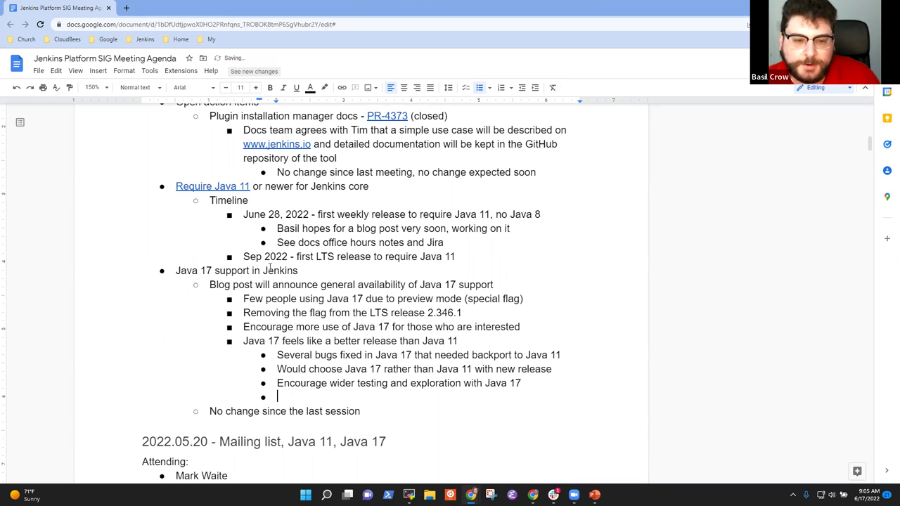
text(Plugin C)
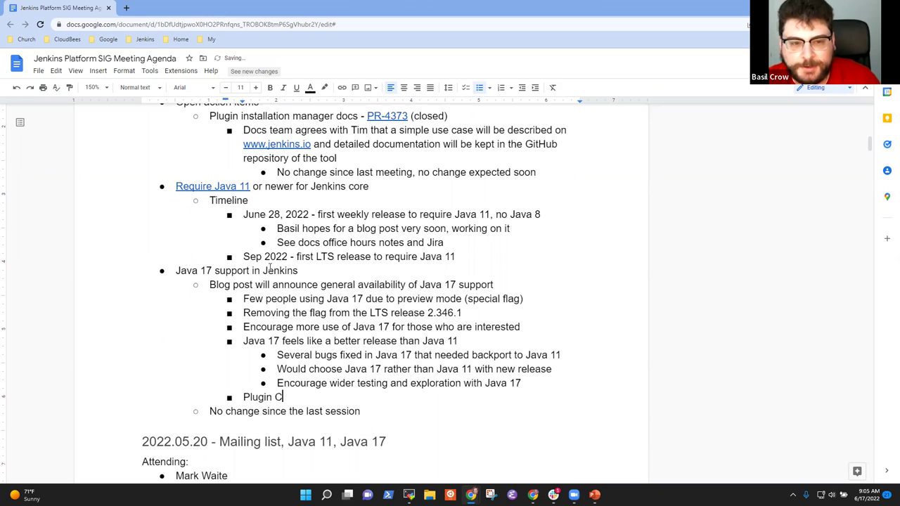
text(oma)
key(BackSpace)
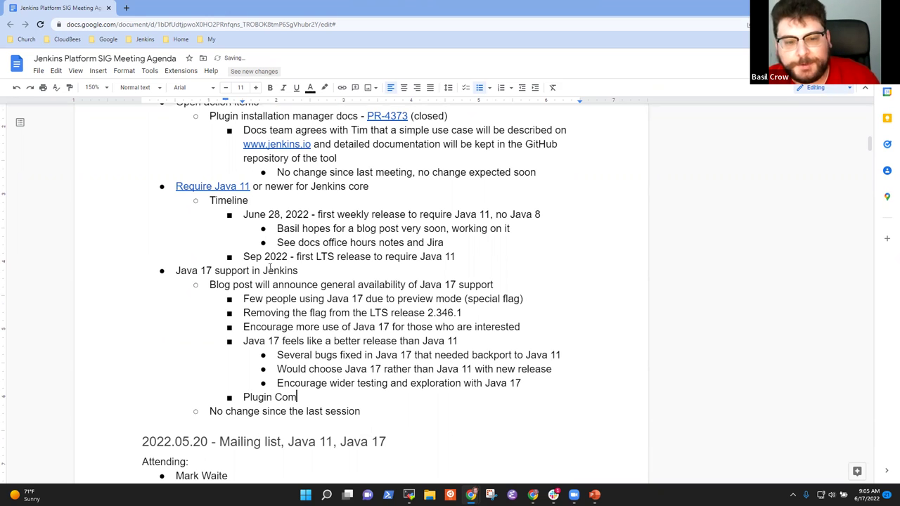
text(pat Tester)
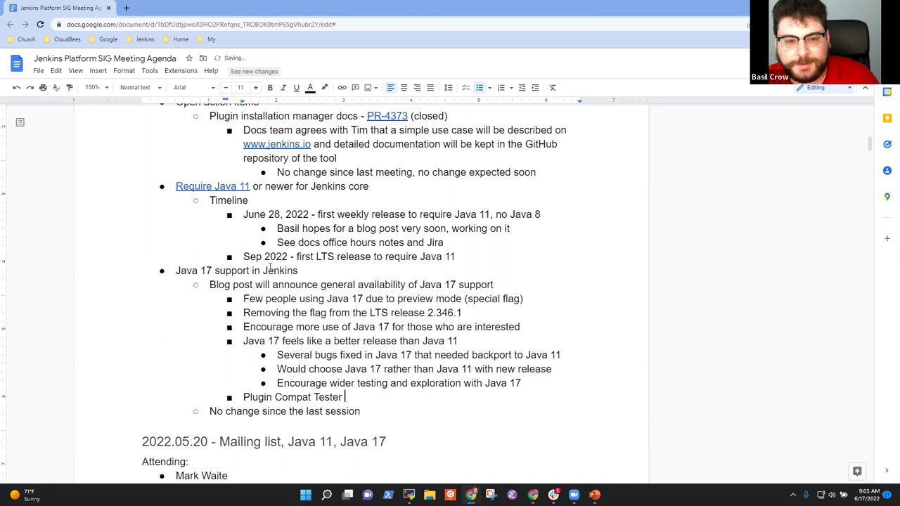
text( on top )
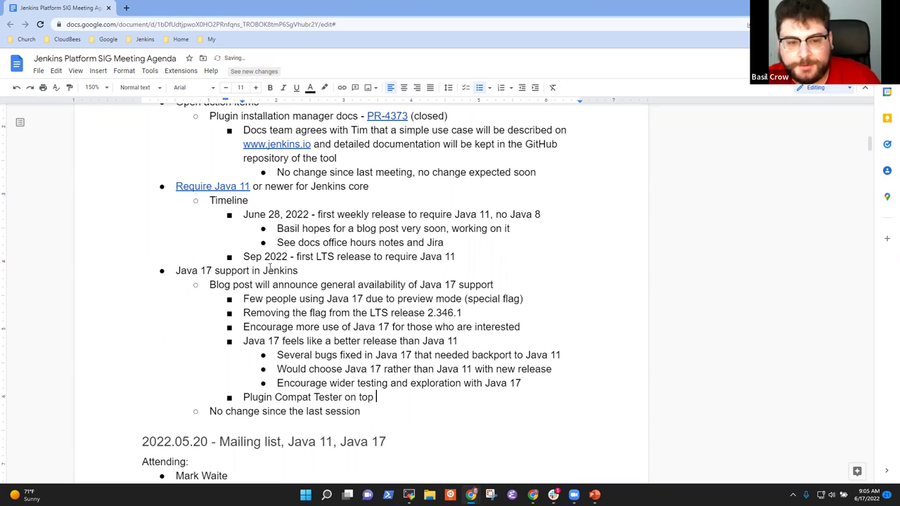
text(100 plugins)
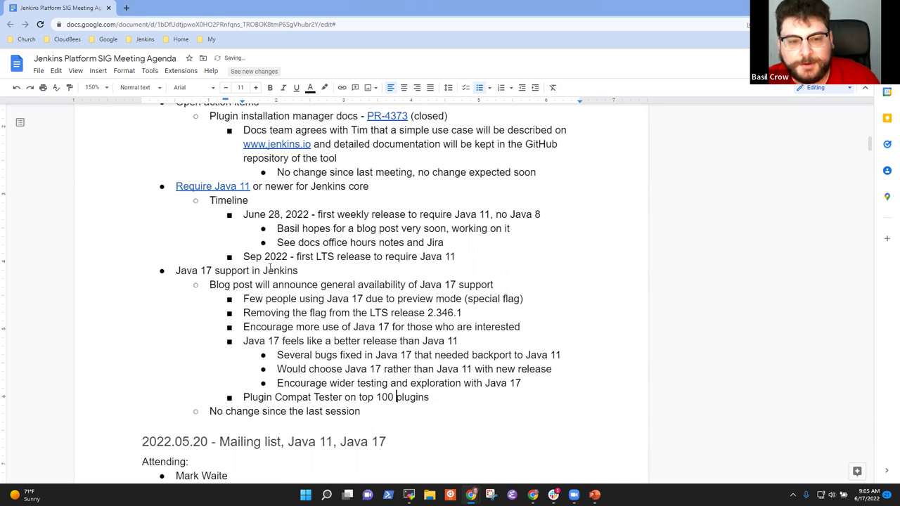
text(passes)
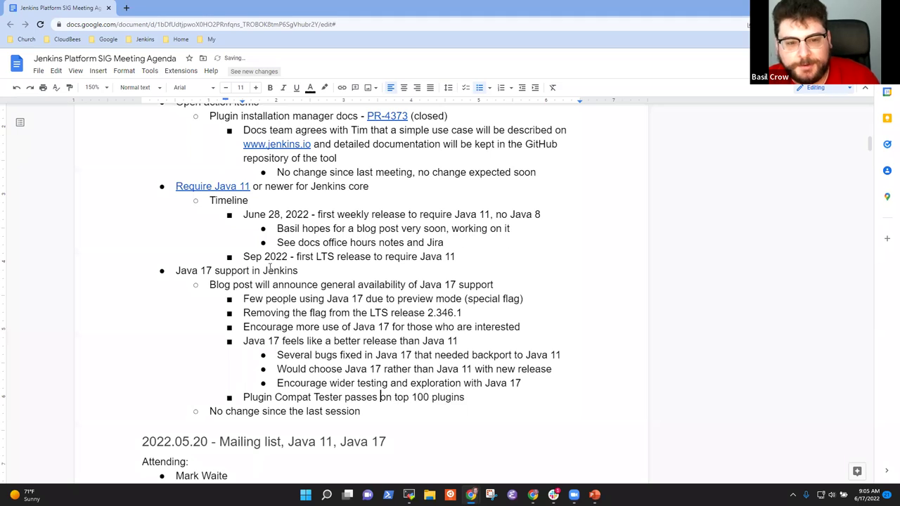
Step: Nest a sub-item under the Plugin Compat Tester note: "Risk that a favorite plugin doesn't support Java 17"
key(Return)
key(Tab)
text(Risk tha)
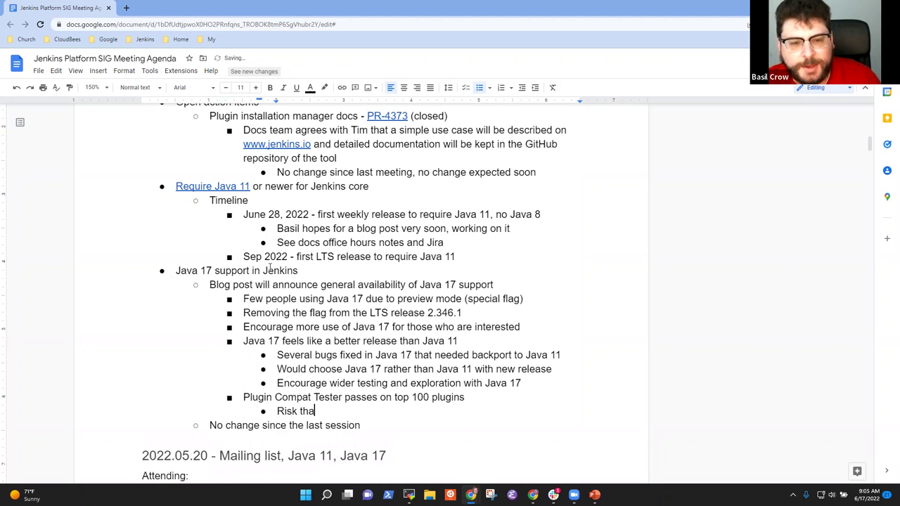
text(t a favori)
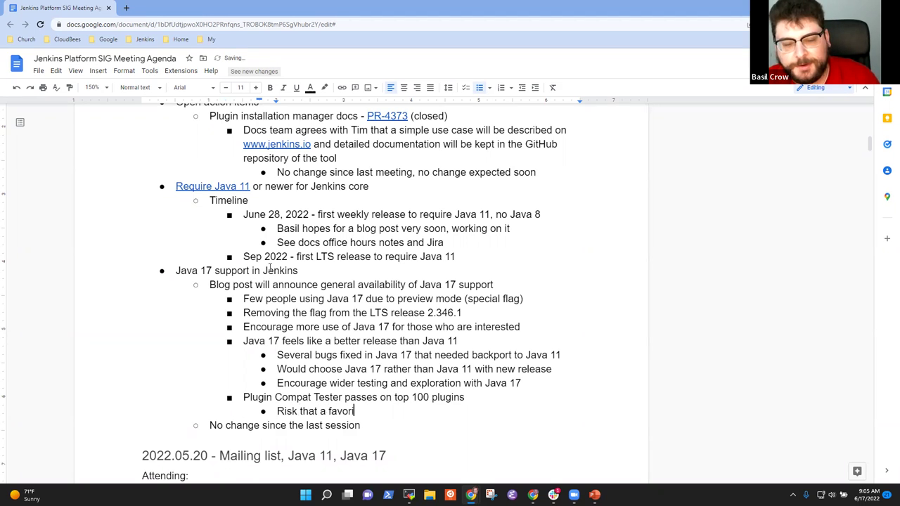
text(te plugin doesn)
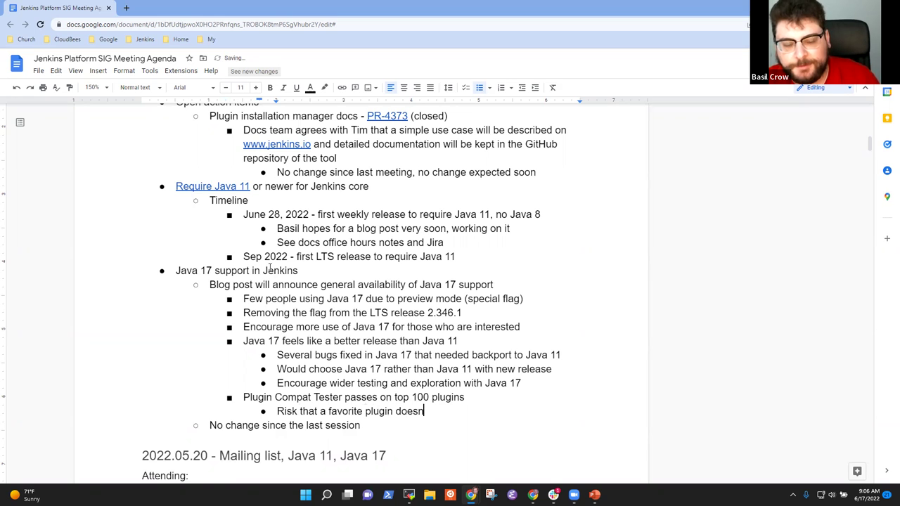
text('t support Java 1)
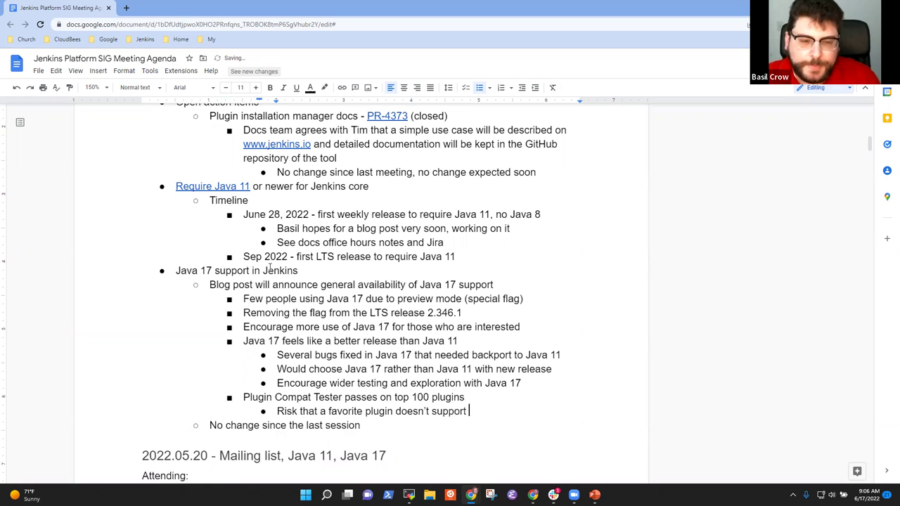
text(7)
Step: Add a second sub-item below the favorite plugin risk: "Common issues with plugins using XStream to serialize concurrent Java types"
key(Return)
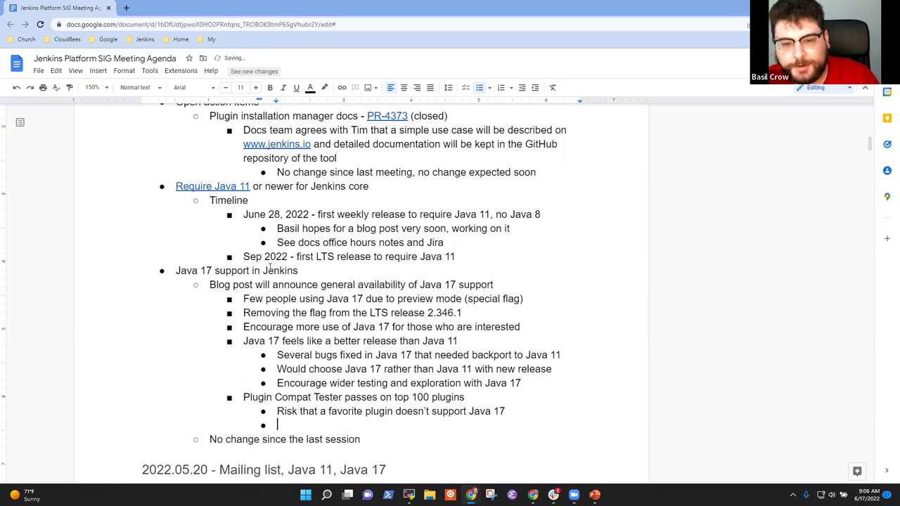
text(Common )
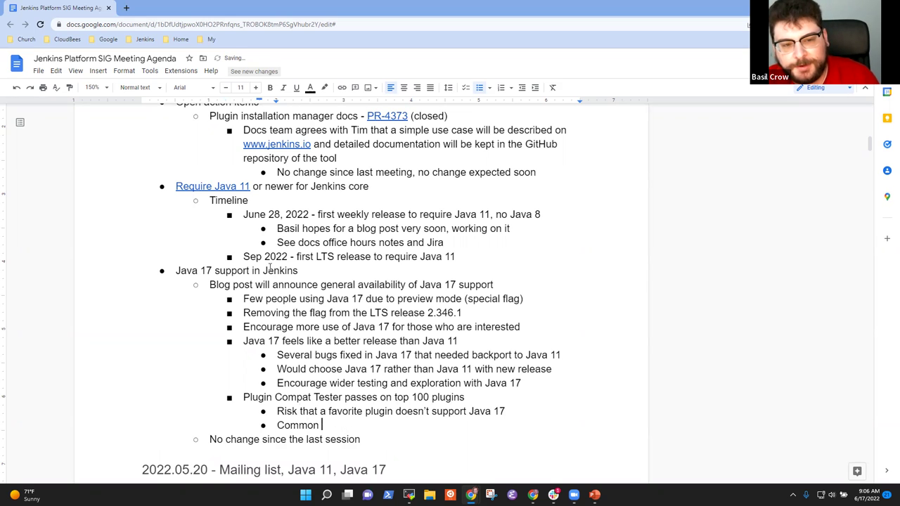
text(issues with plugin)
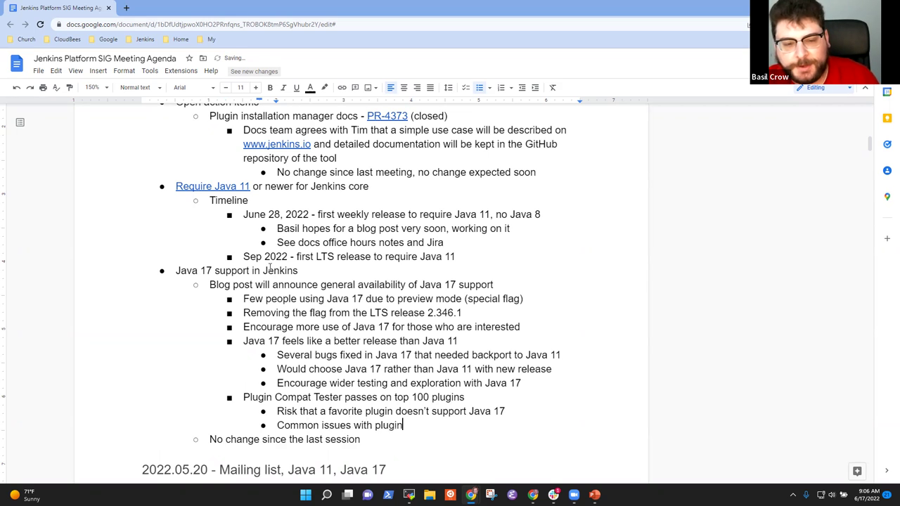
text(s using X)
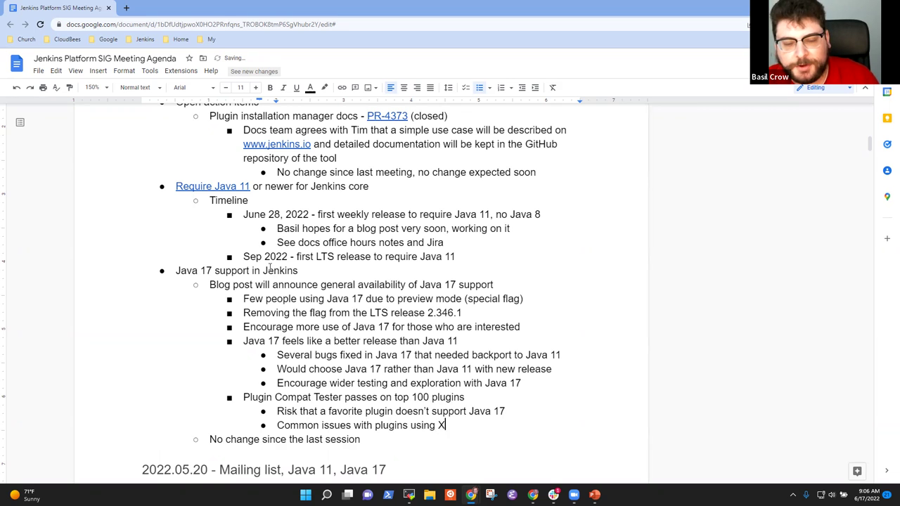
text(Stream to ser)
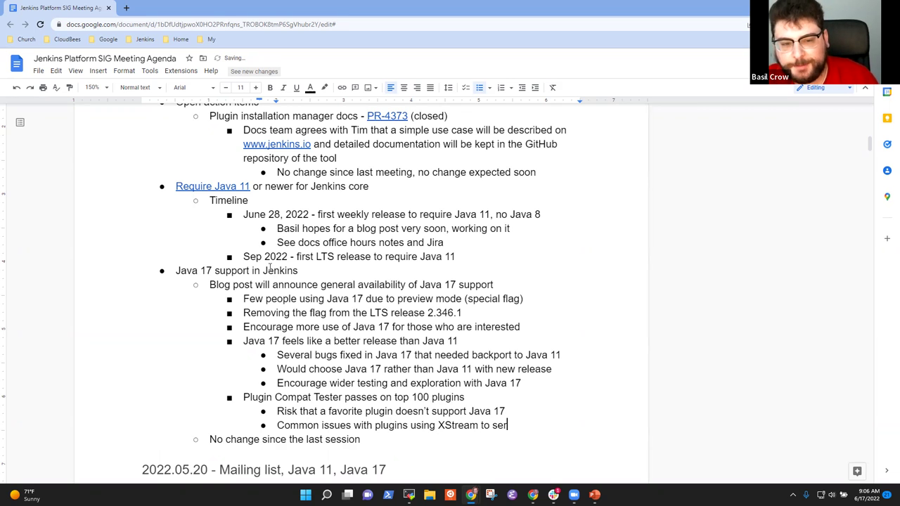
text(ialize Java )
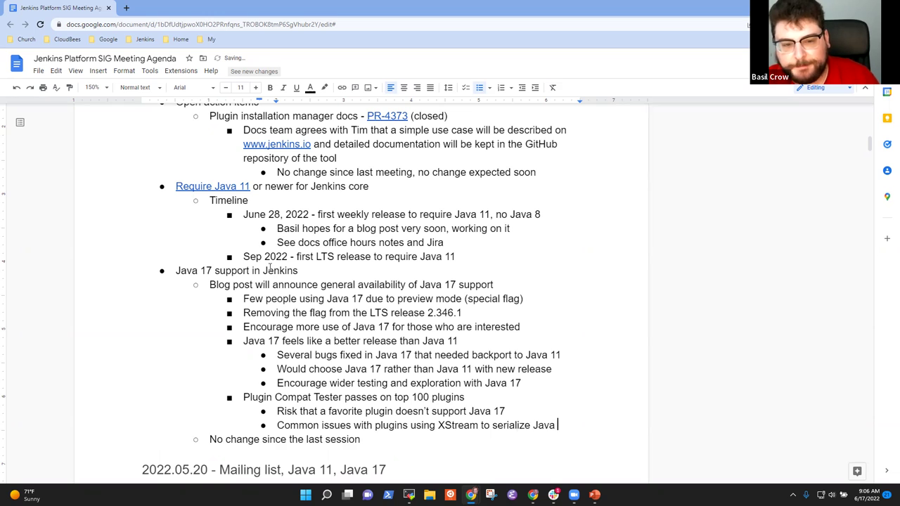
text(types)
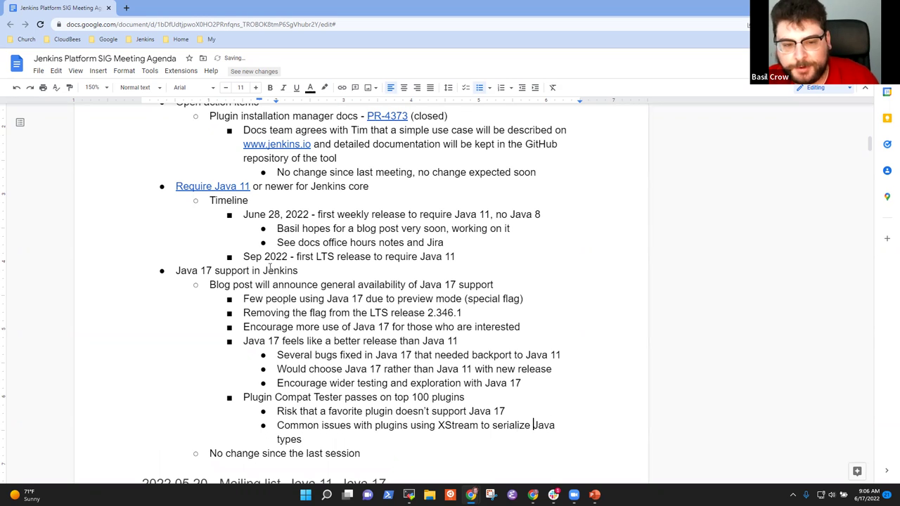
text(concurrent)
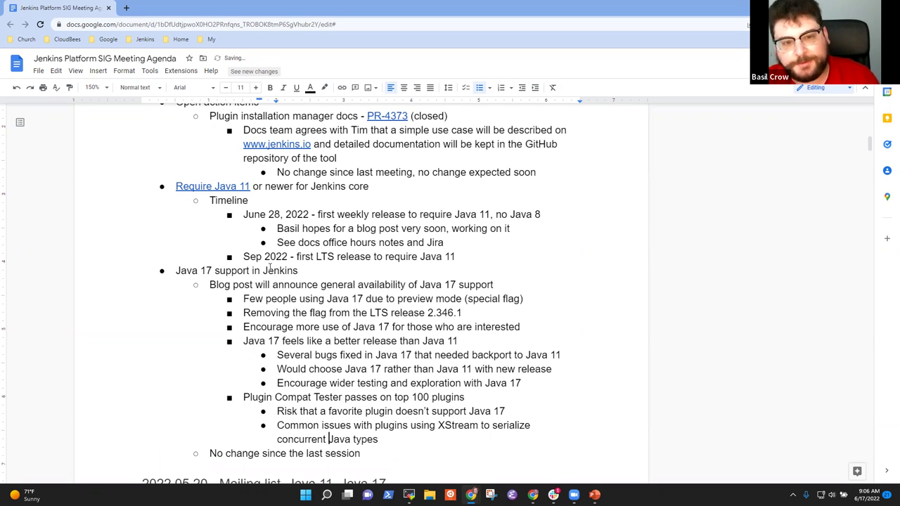
Step: Append the example "(like ConcurrentHashMap)" to the end of the XStream serialization item
key(End)
key(BackSpace)
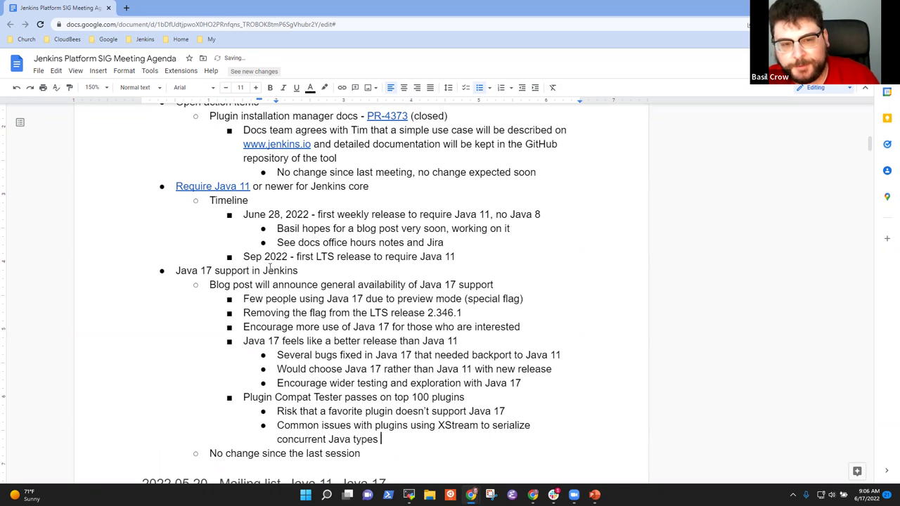
text((like COnc)
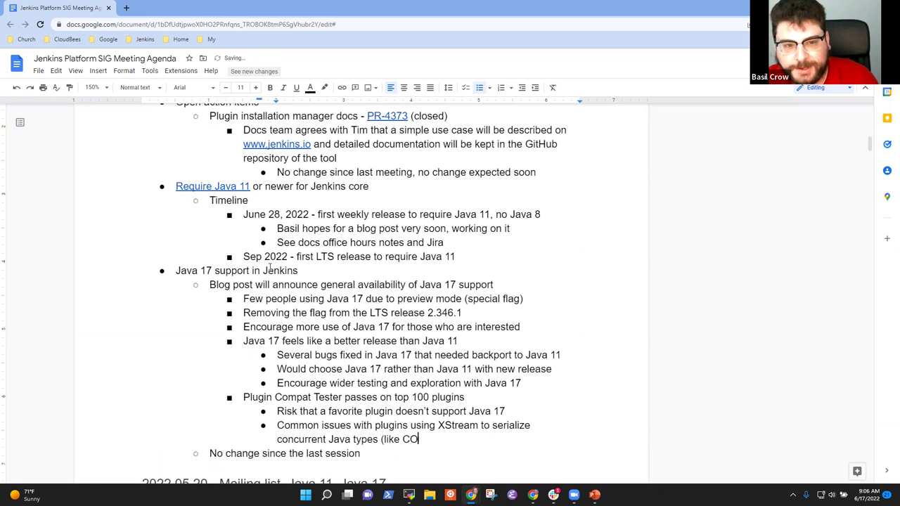
key(BackSpace)
key(BackSpace)
key(BackSpace)
text(oncur)
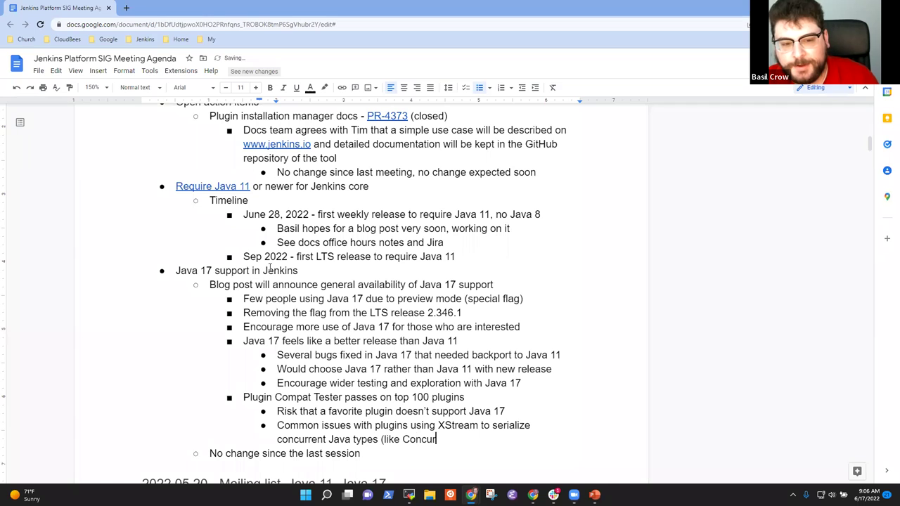
text(rentHashMap))
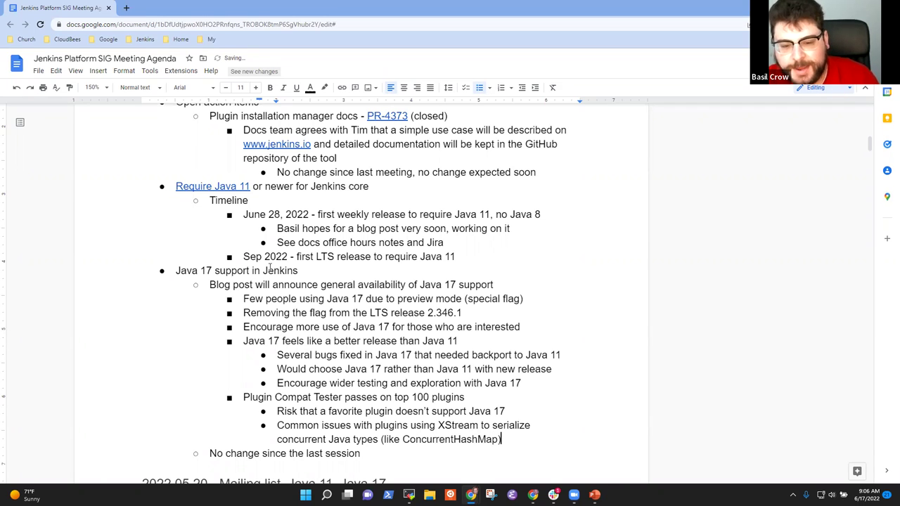
Step: Nest a sub-item under the XStream serialization item: "Usually indicates a bug or design flaw in code"
key(Return)
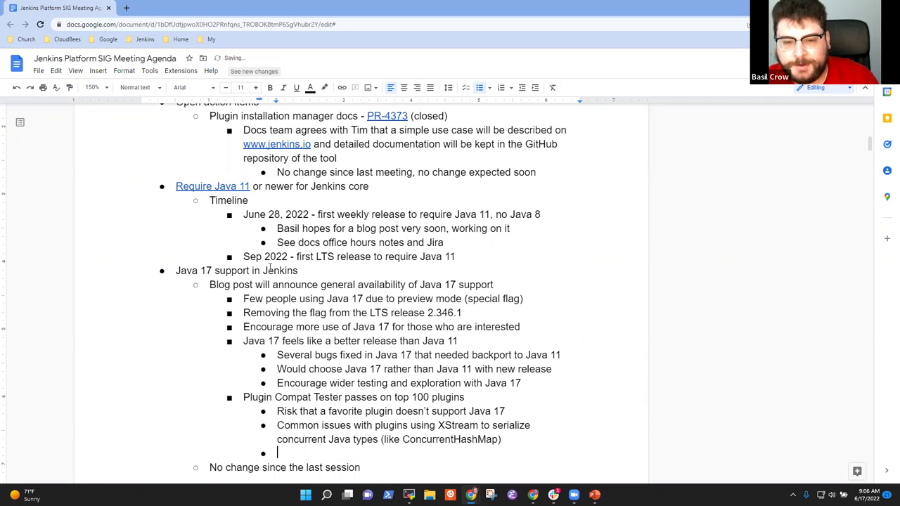
key(Tab)
text(Usually i)
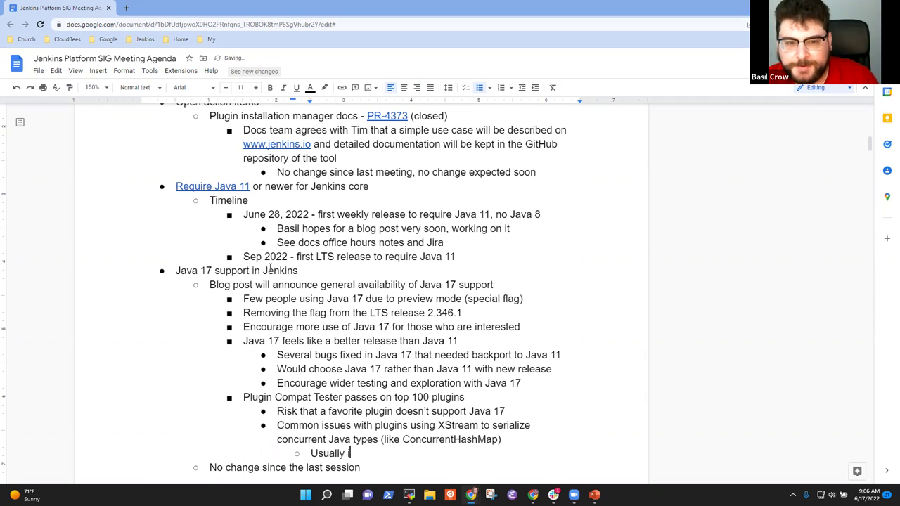
text(ndicates a bug )
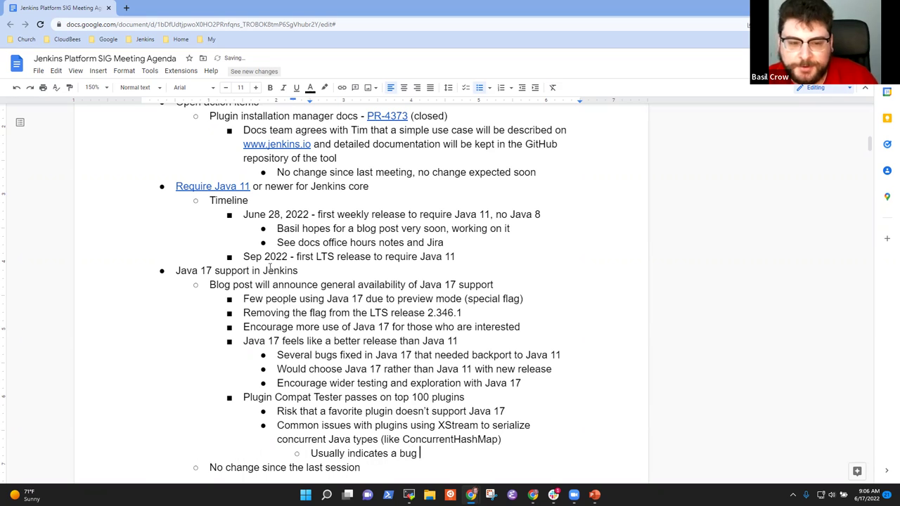
text(or design )
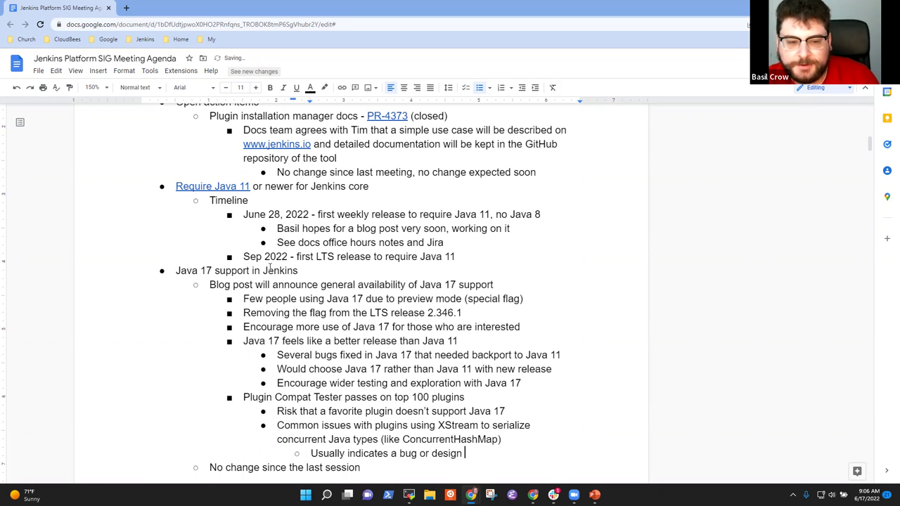
text(gflaw i)
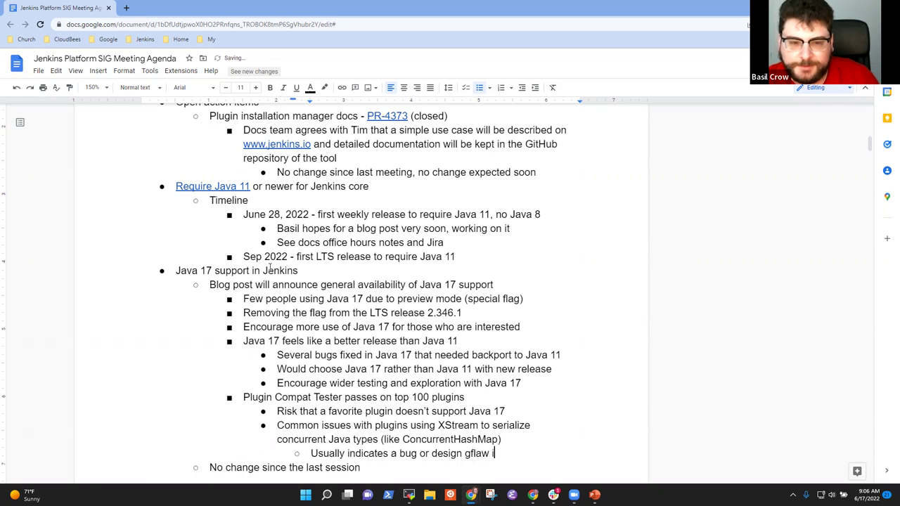
key(BackSpace)
key(BackSpace)
key(BackSpace)
key(BackSpace)
key(BackSpace)
text(fgl)
key(BackSpace)
key(BackSpace)
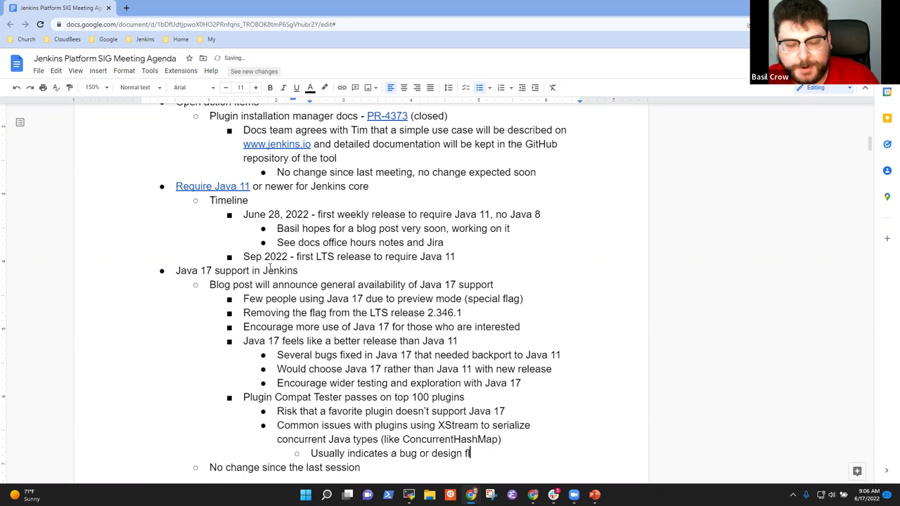
text(law in code)
Step: Add a second sub-item under the XStream serialization item: "Serializing a concurrent type to XML is atypical"
key(Return)
text(Conc)
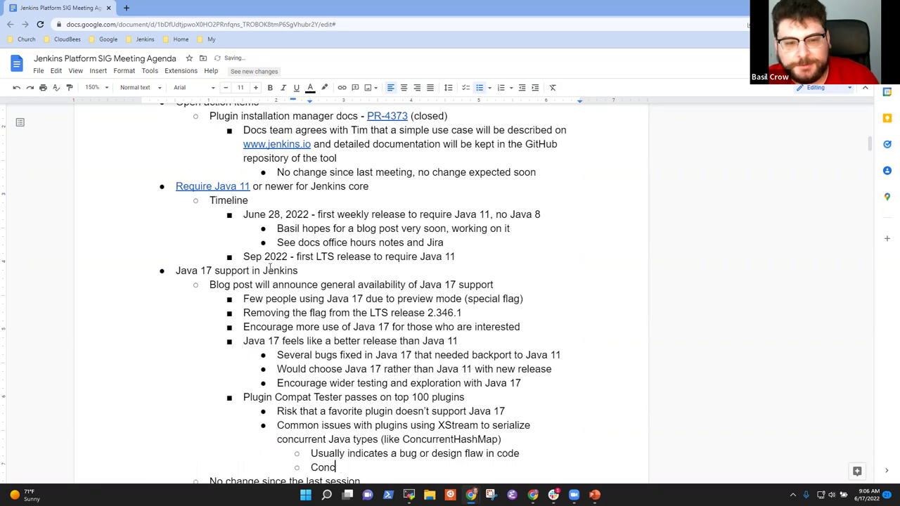
key(BackSpace)
key(BackSpace)
key(BackSpace)
key(BackSpace)
text(Serial)
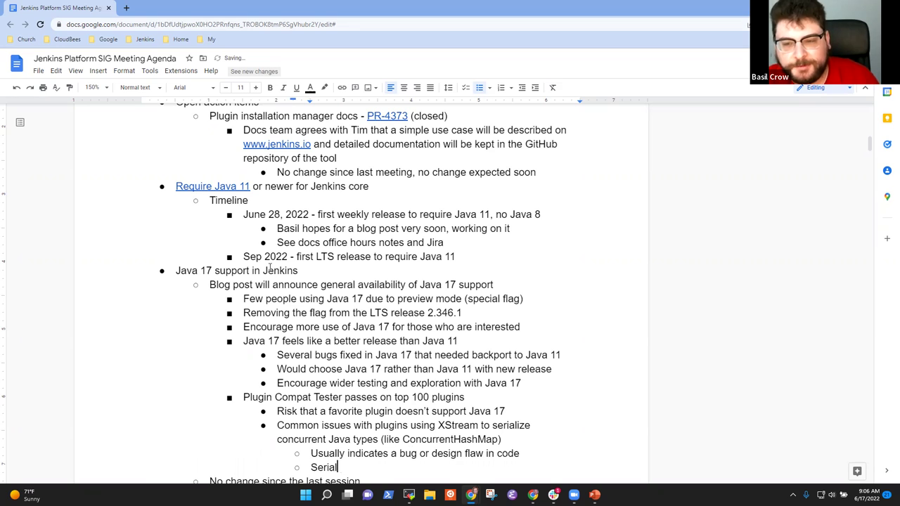
text(izing a concur)
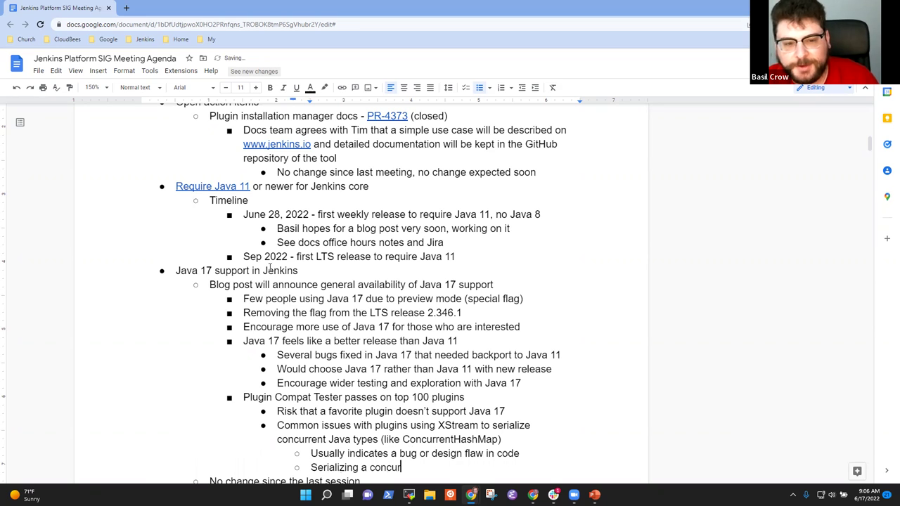
text(rent type to )
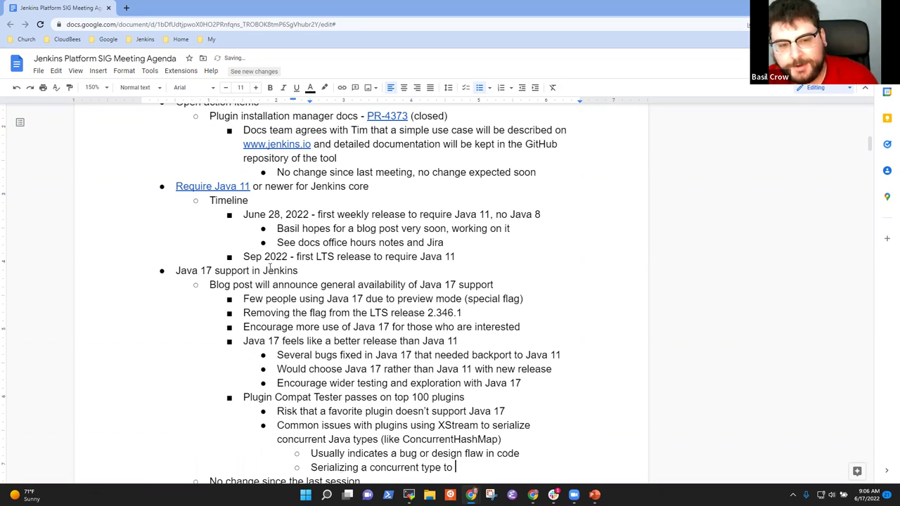
text(XML is )
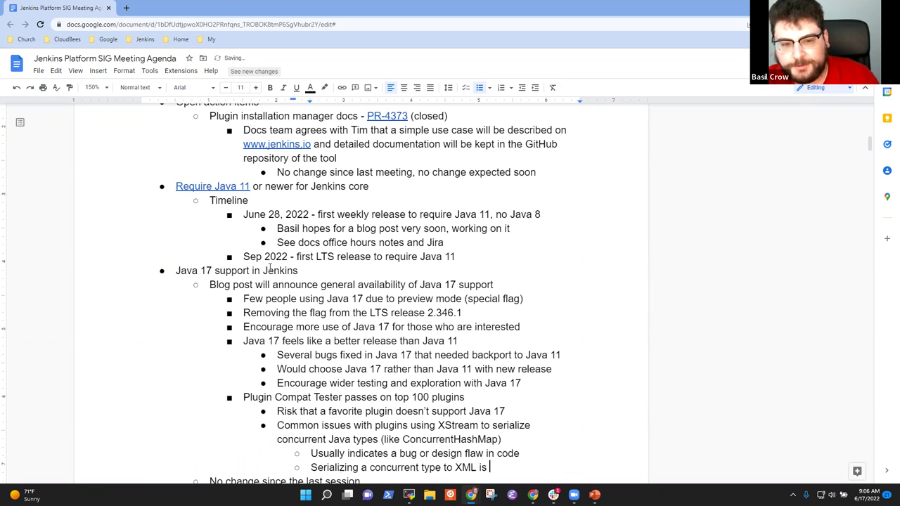
text(atyo)
key(BackSpace)
key(BackSpace)
key(BackSpace)
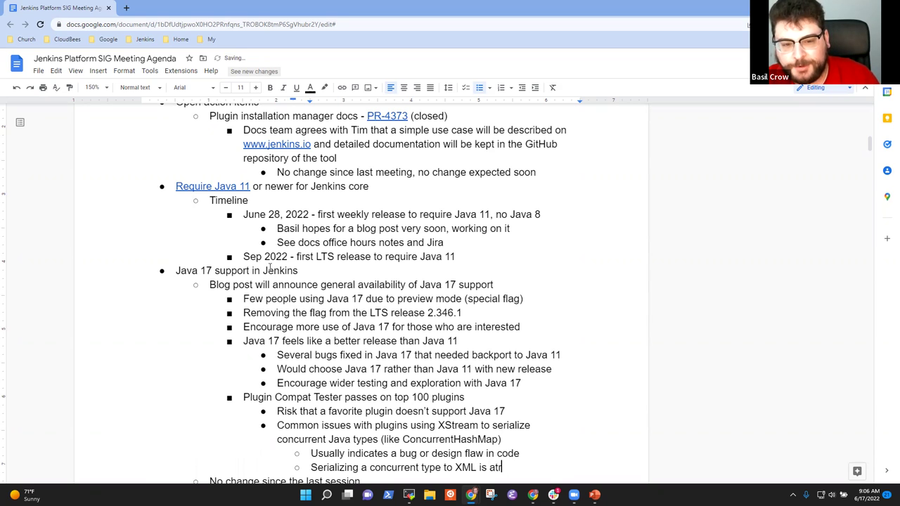
text(type to)
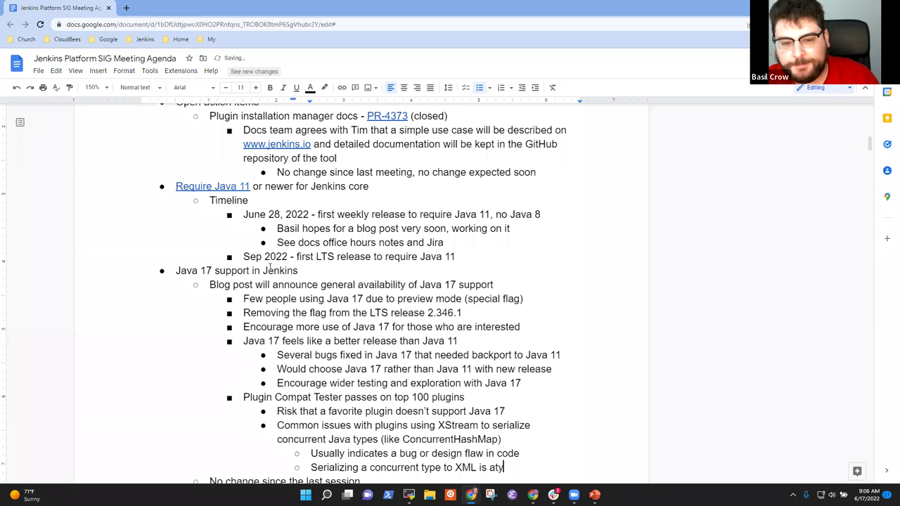
key(BackSpace)
key(BackSpace)
text(pic)
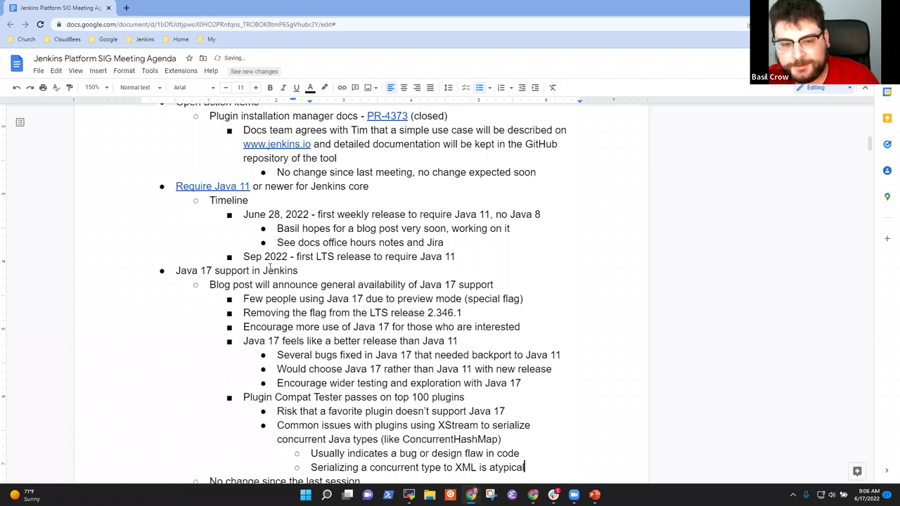
text(al)
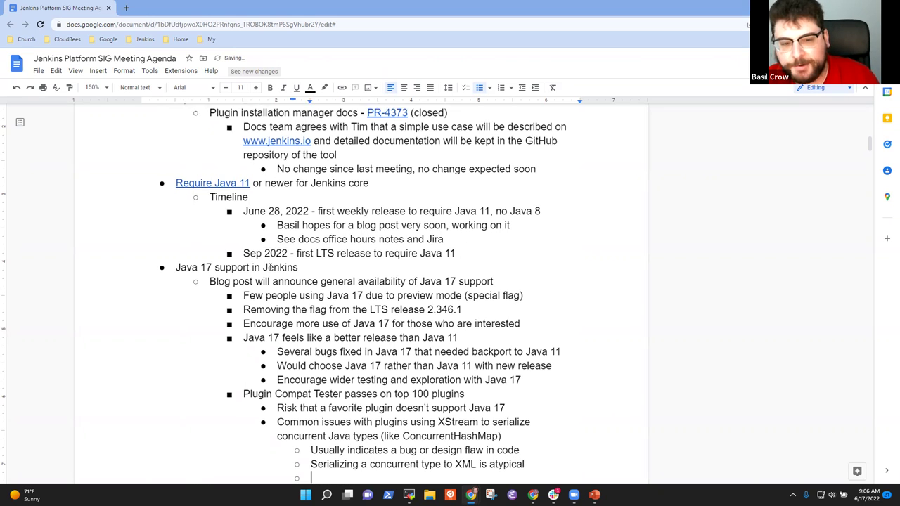
Step: Add a third sub-item at the same level: "Writing the concurrent data structure to disk is not usually what you want"
key(Return)
text(Wriign)
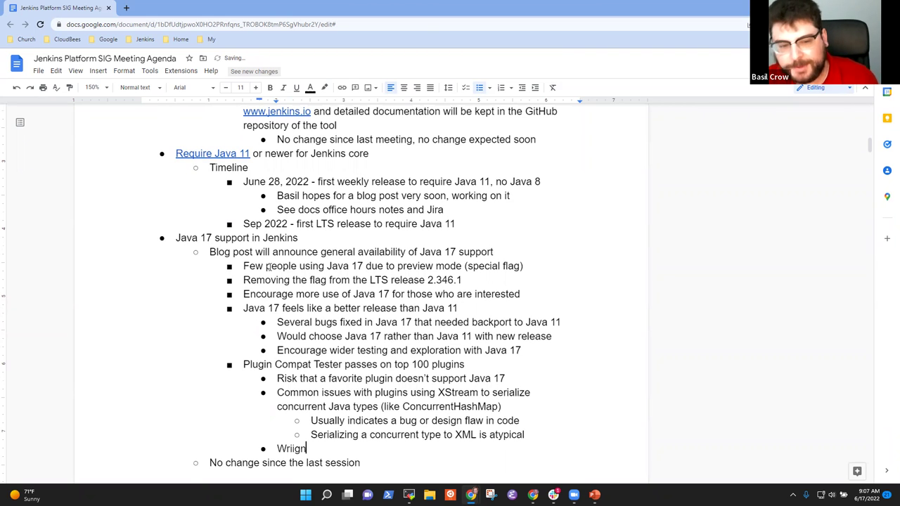
key(ctrl+BackSpace)
key(Tab)
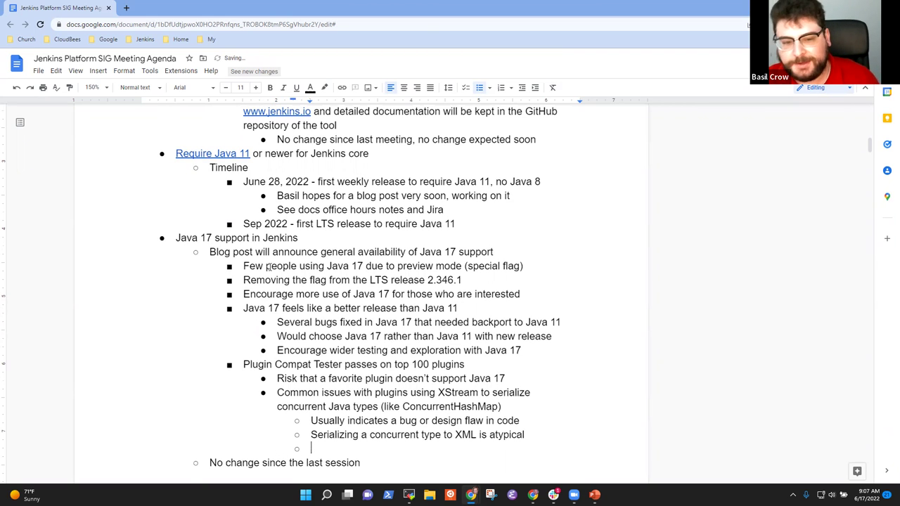
text(Writing the cond)
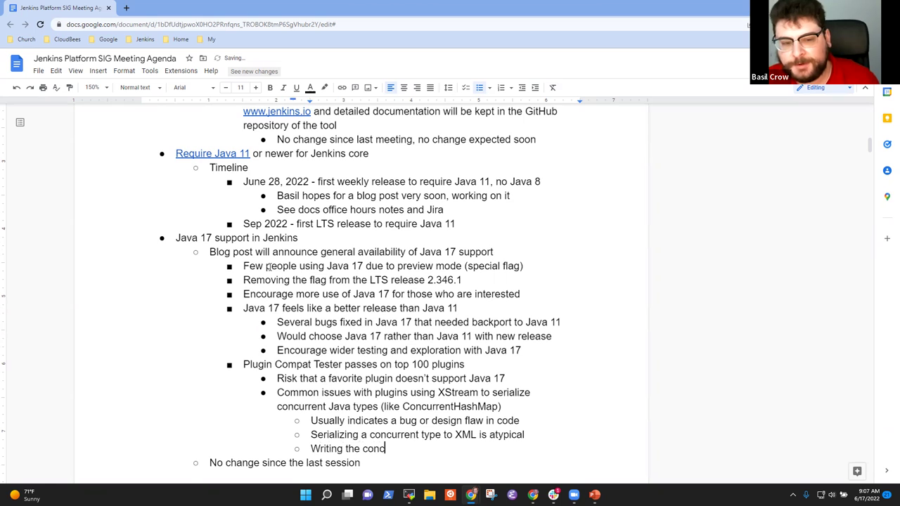
key(BackSpace)
text(current data str)
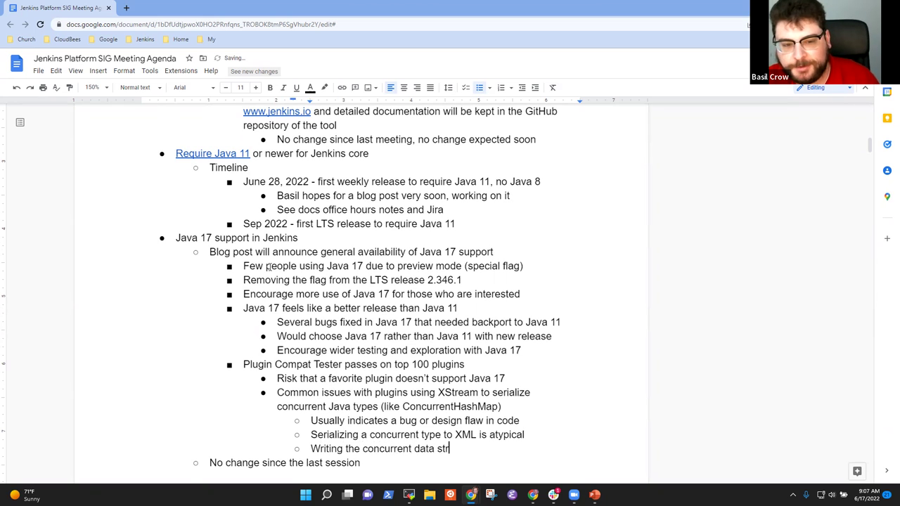
text(ucture is not usually )
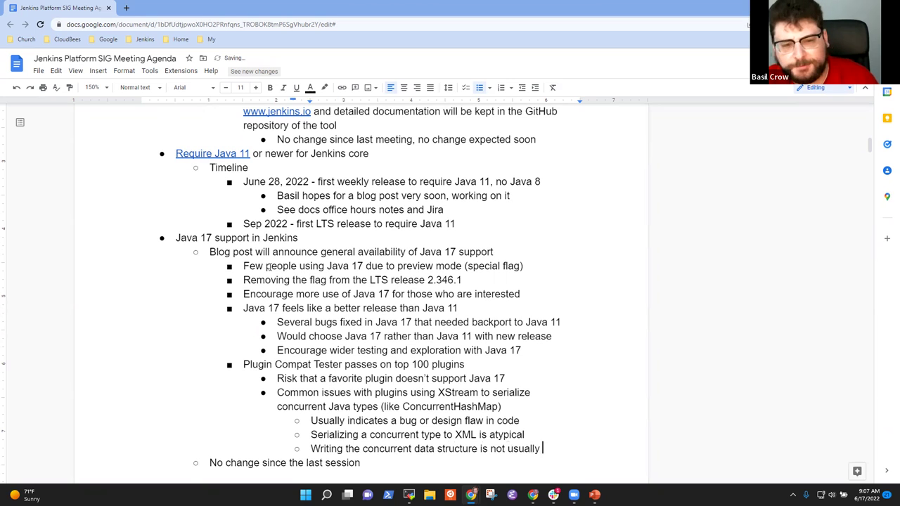
text(what you want)
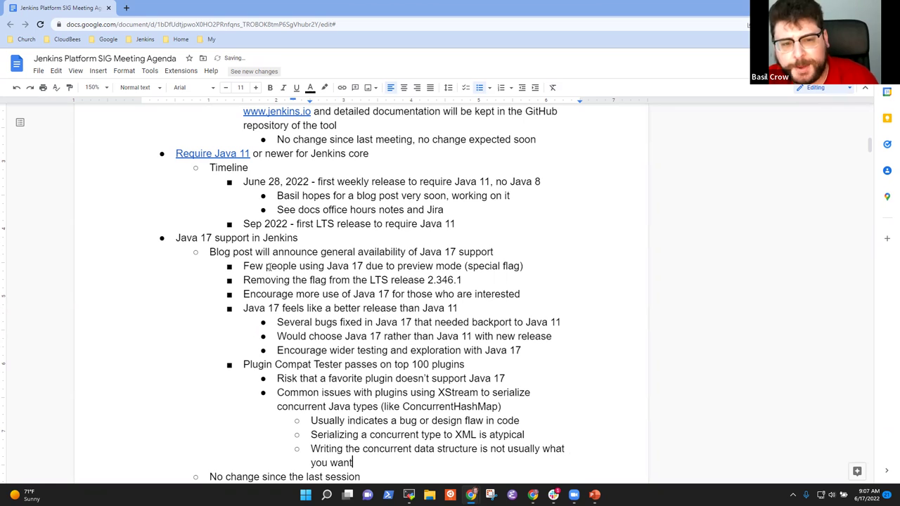
click(480, 449)
text(to disk)
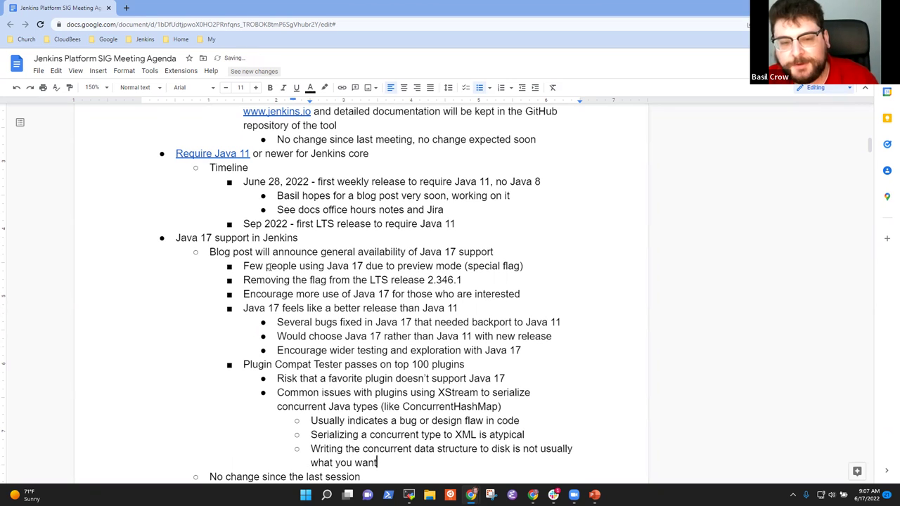
Step: Nest a sub-item under the writing-to-disk item: "Converted field from concurrent to regular data structure then managing the data structure elsewhere"
key(Return)
key(Tab)
text(Converted )
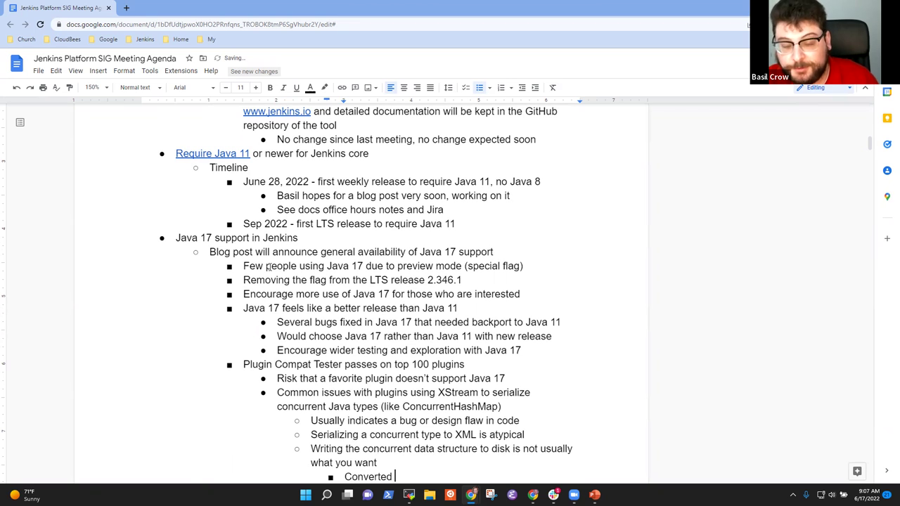
text(field from conc)
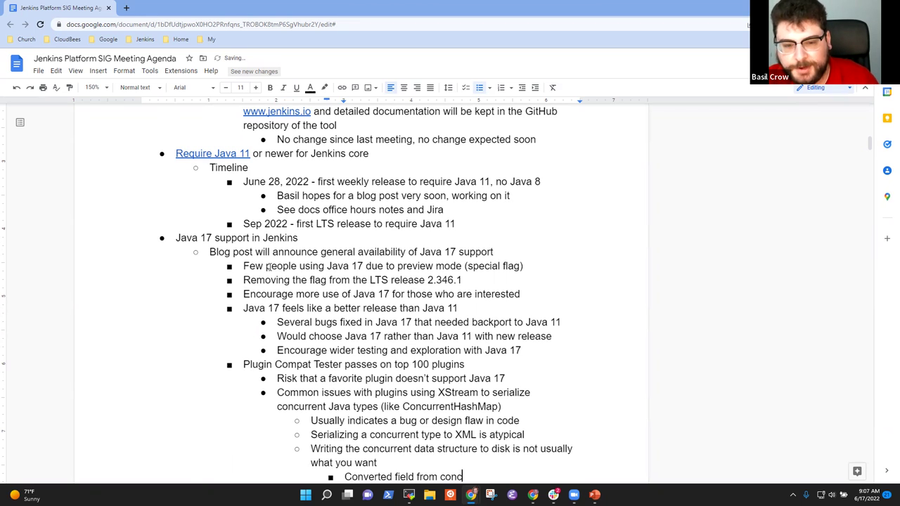
text(urrent to )
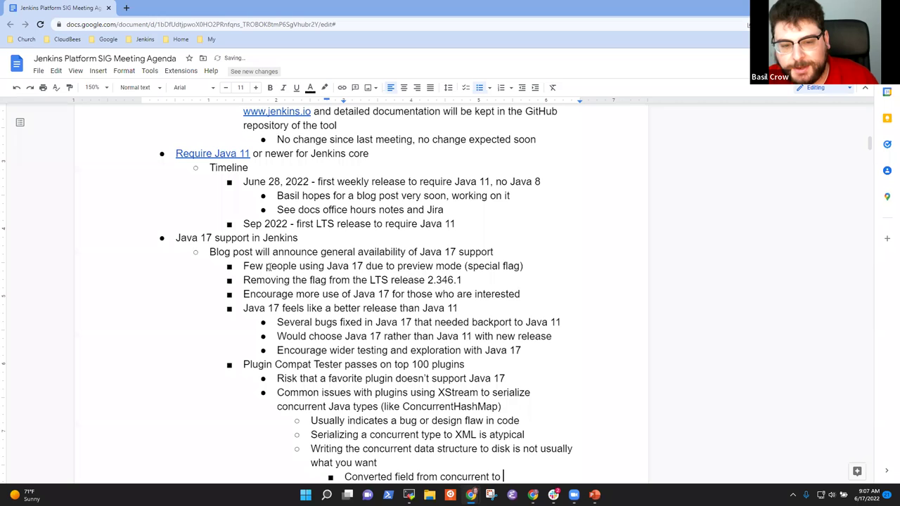
text(regular data )
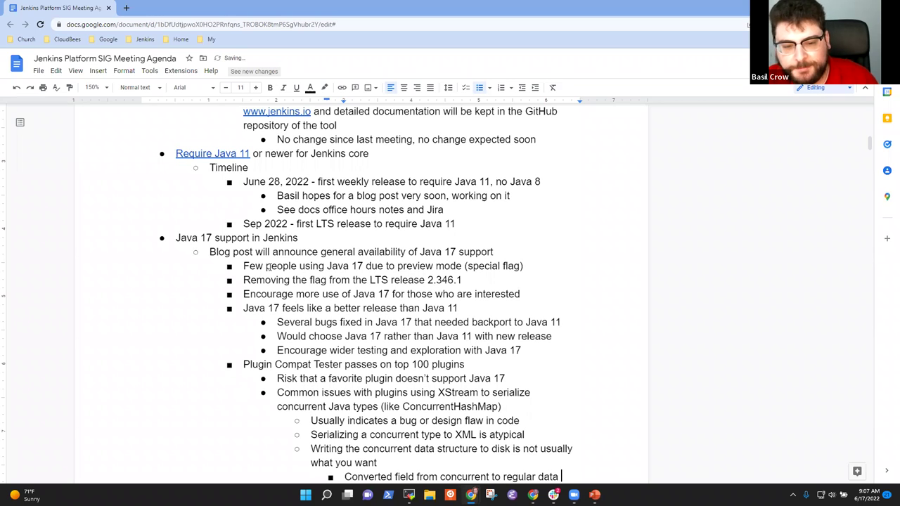
text(structure then)
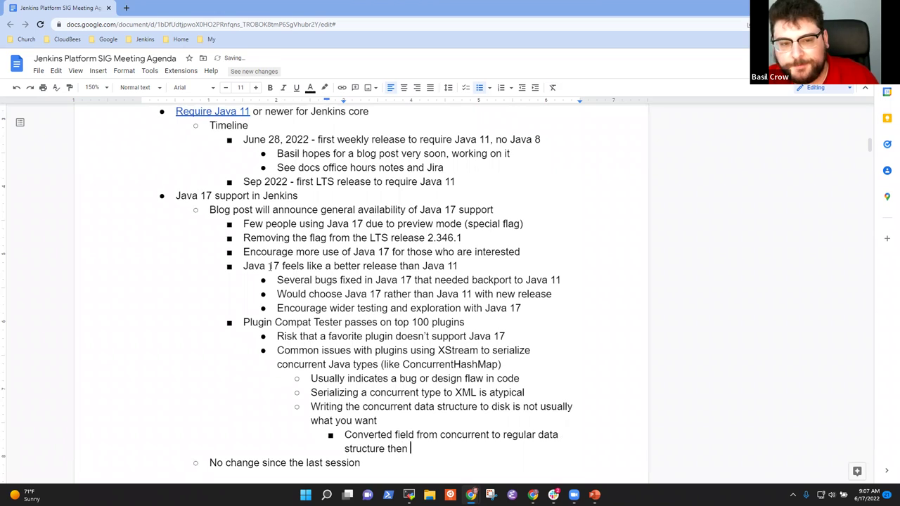
text(managing )
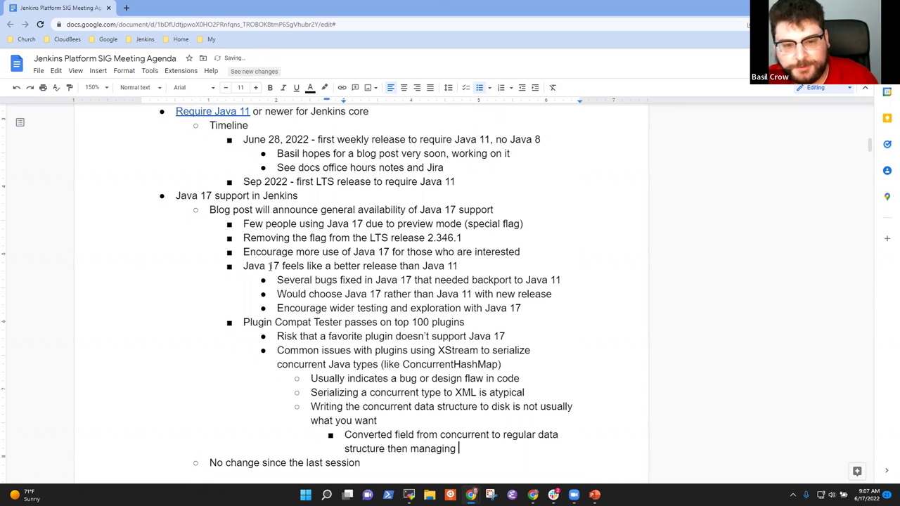
text(the dat str)
key(BackSpace)
key(BackSpace)
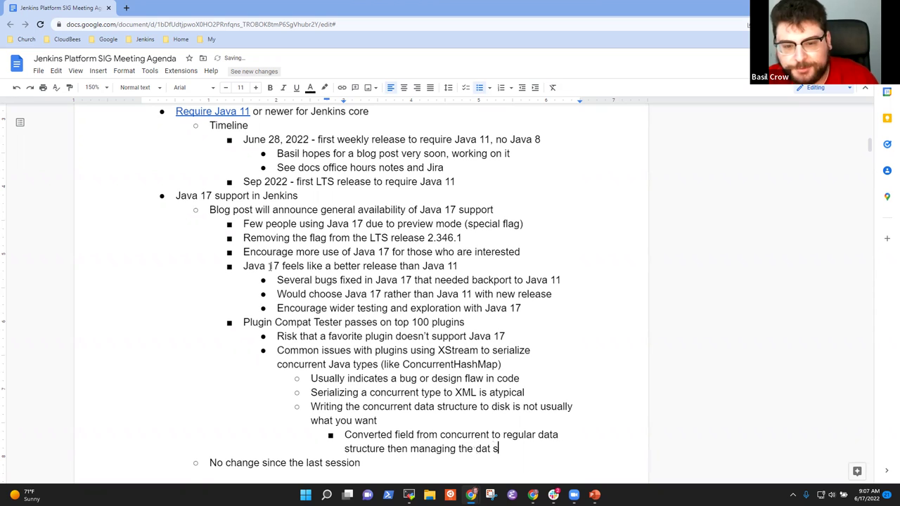
key(BackSpace)
key(BackSpace)
text(a structure )
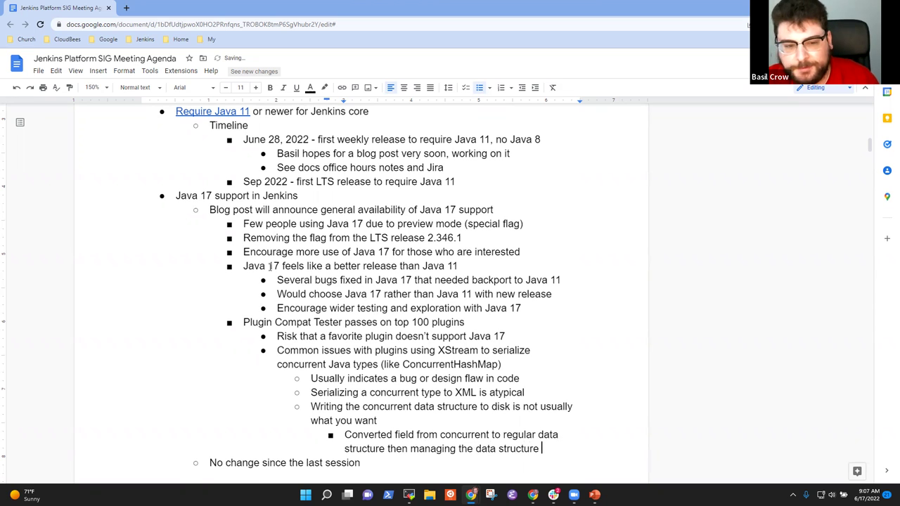
text(elsewhere)
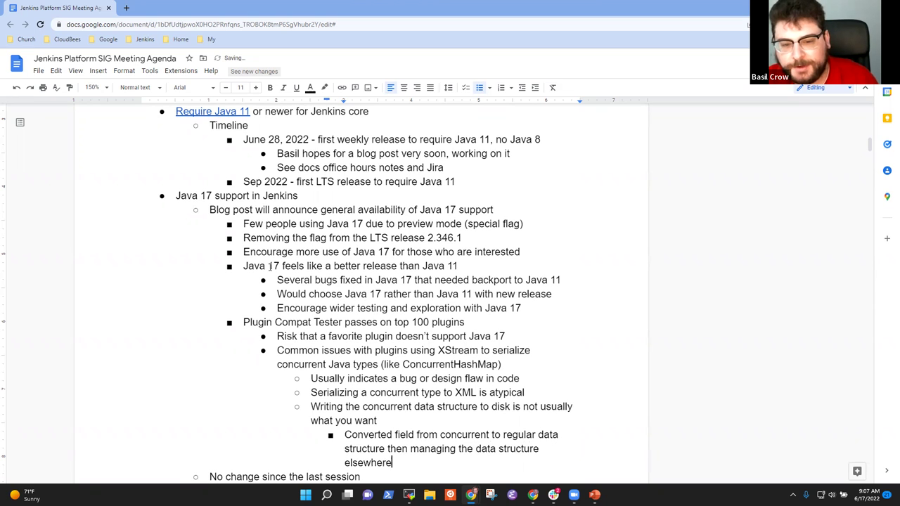
Step: Reword the end of the converted field item to "then manage the locking elsewhere"
key(Up)
key(ctrl+Right)
key(ctrl+Right)
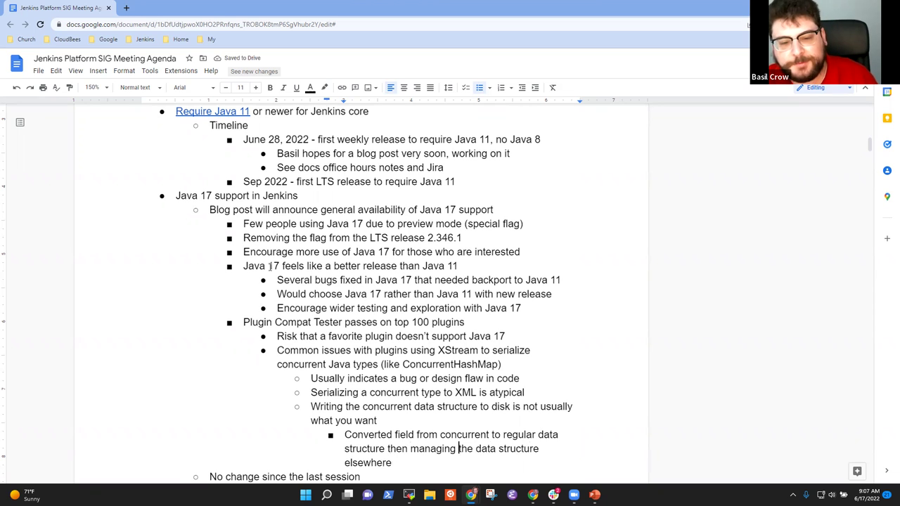
key(BackSpace)
key(BackSpace)
key(BackSpace)
key(BackSpace)
text(e)
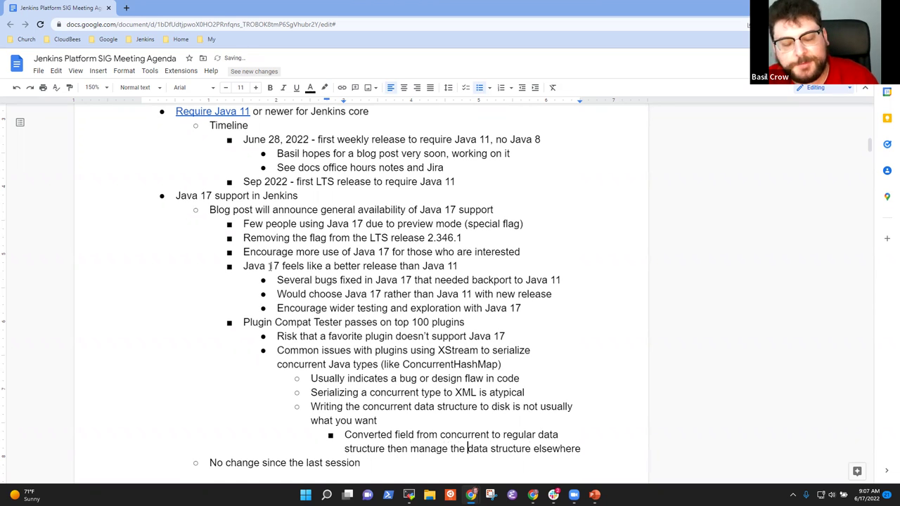
key(ctrl+shift+Right)
key(ctrl+shift+Right)
key(shift+Left)
text(locking)
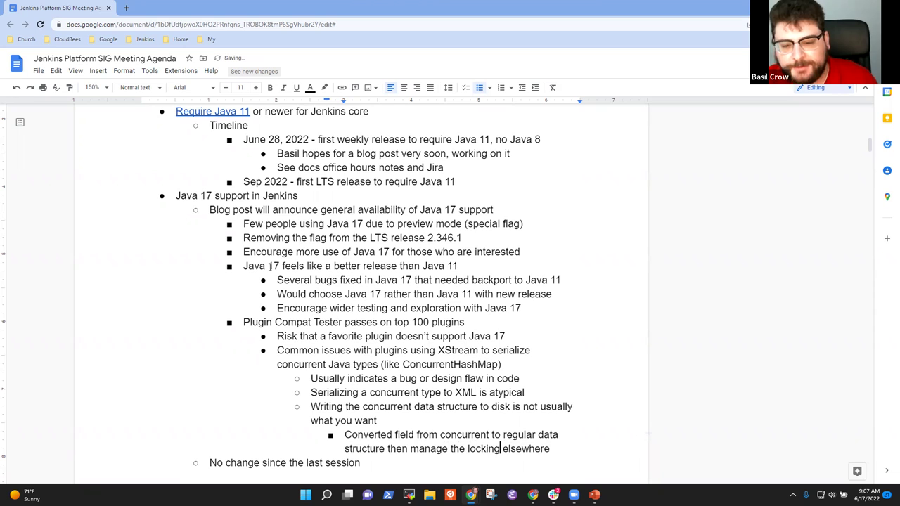
key(End)
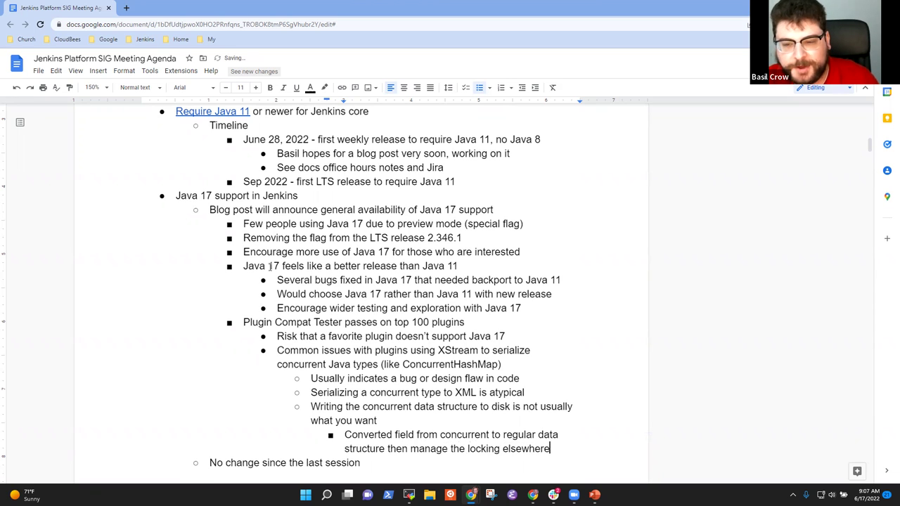
Step: Add an item one level up, in line with the writing-to-disk item: "Rare issues in rather obscure cases"
key(Return)
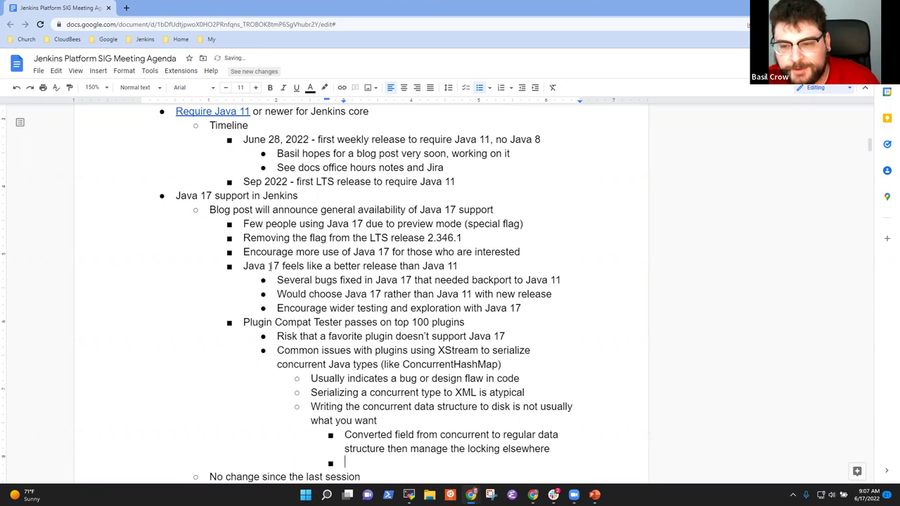
key(shift+Tab)
text(Rare i)
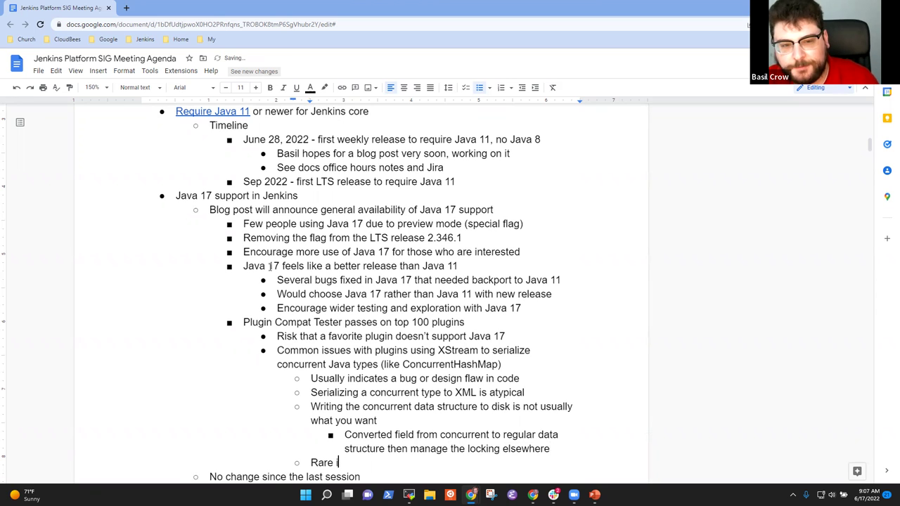
text(ssues in )
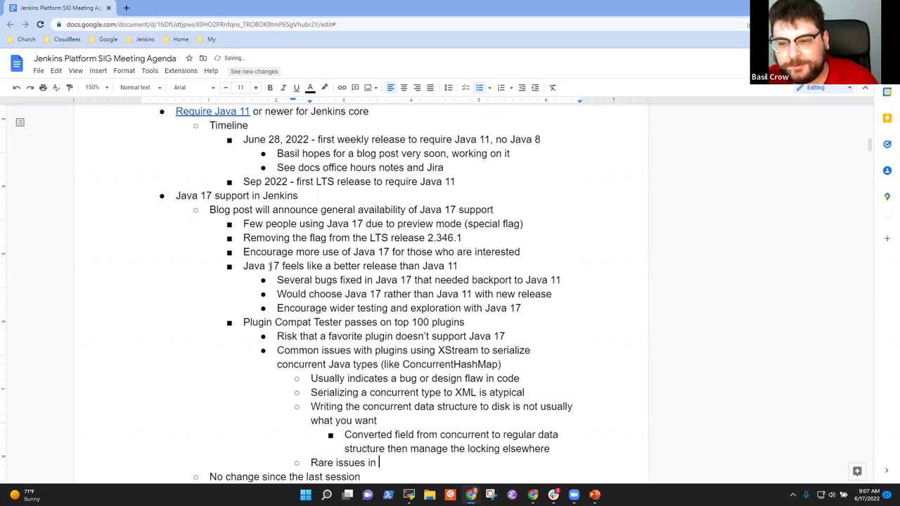
text(rather obscure a)
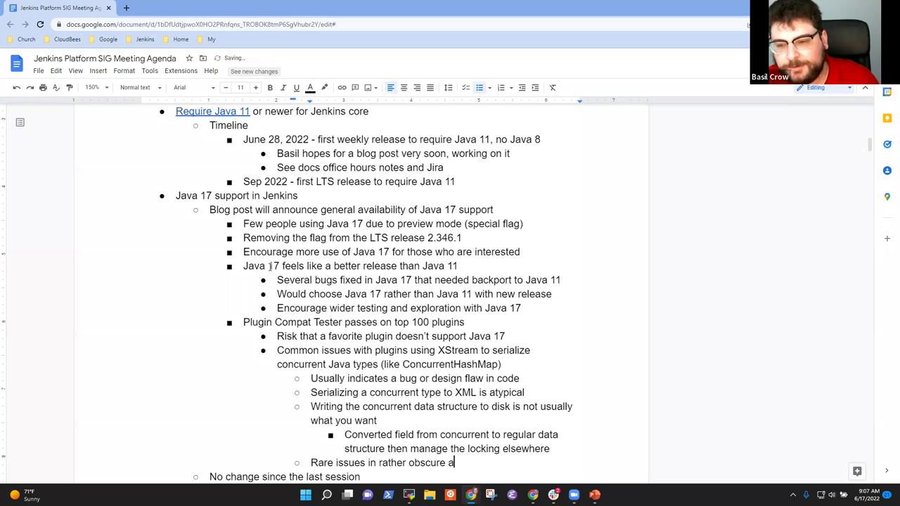
key(BackSpace)
text(cases)
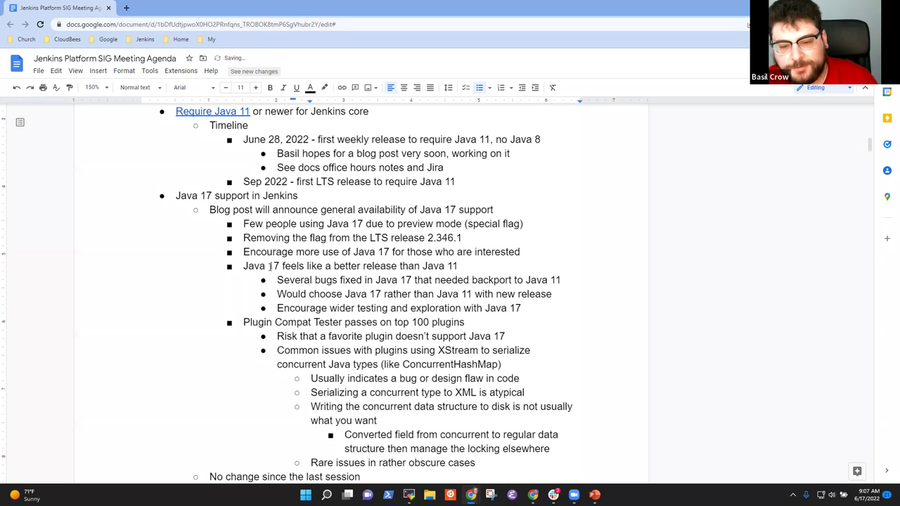
scroll(281, 279, down, 2)
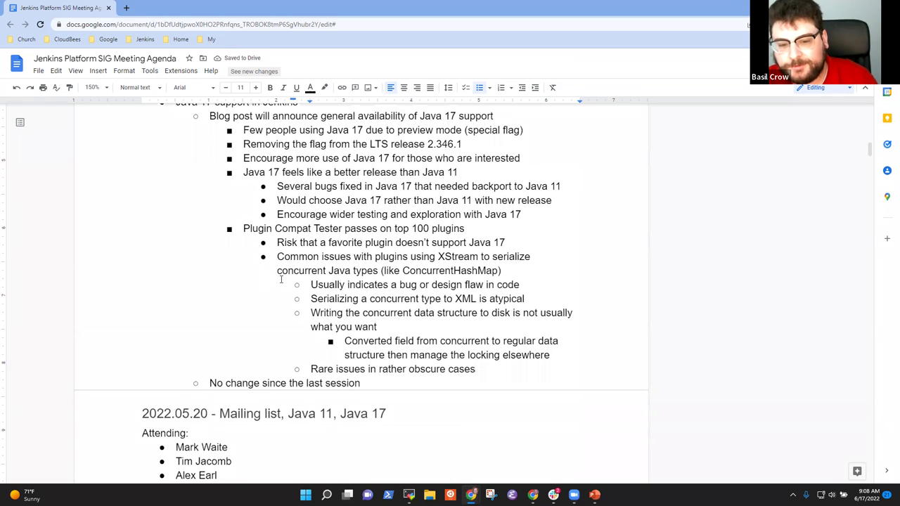
Step: Add an item one level up, in line with the XStream item: "Not expecting many Java 17 problems, but likely will be some"
key(Return)
key(shift+Tab)
text(No)
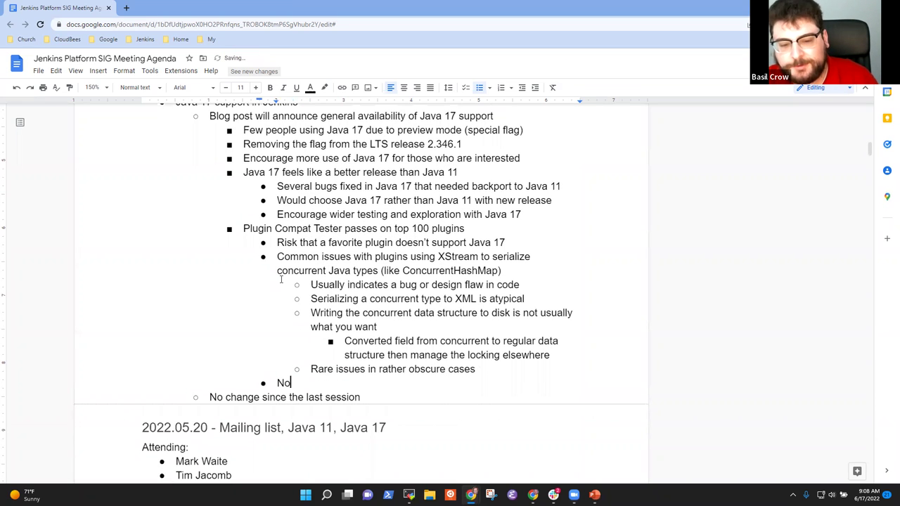
text(t expecting m)
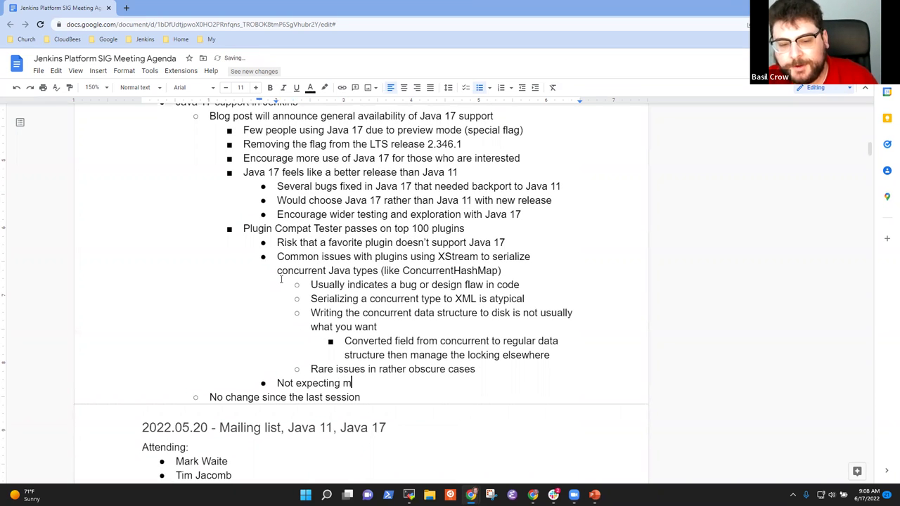
text(any Java 17)
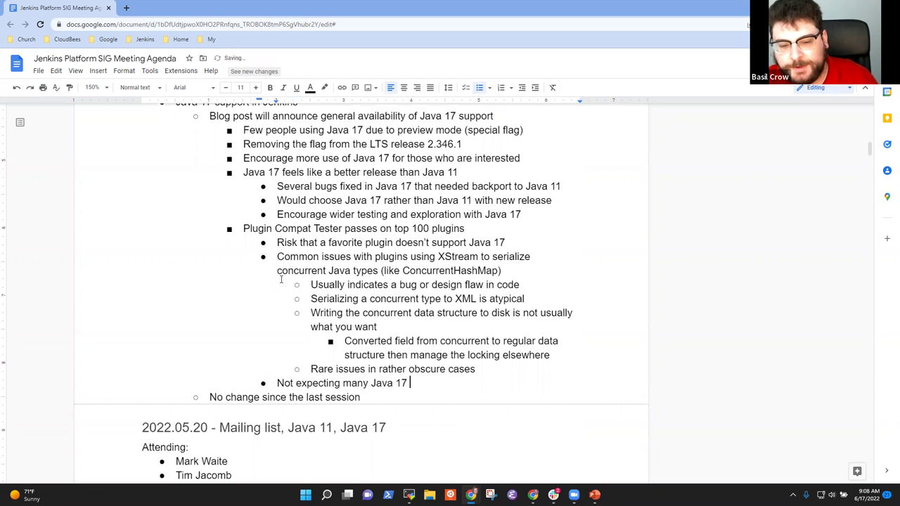
text( problems, )
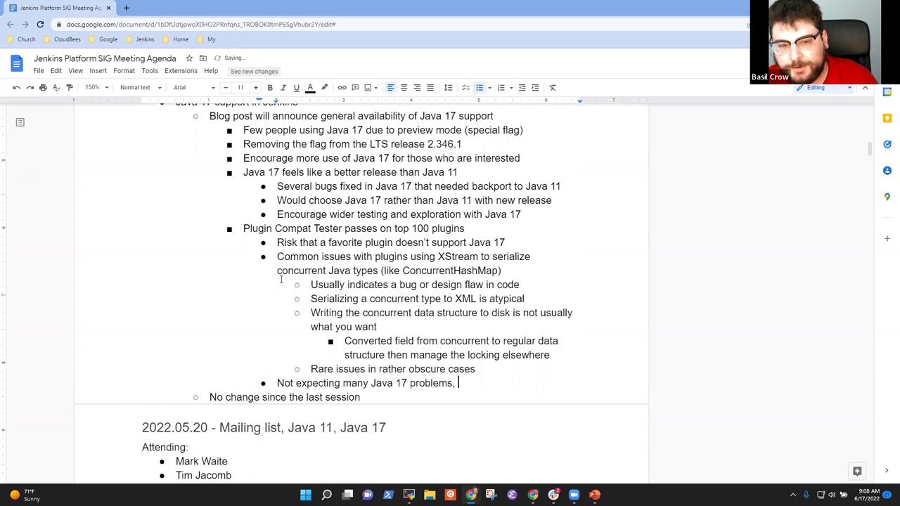
text(but l)
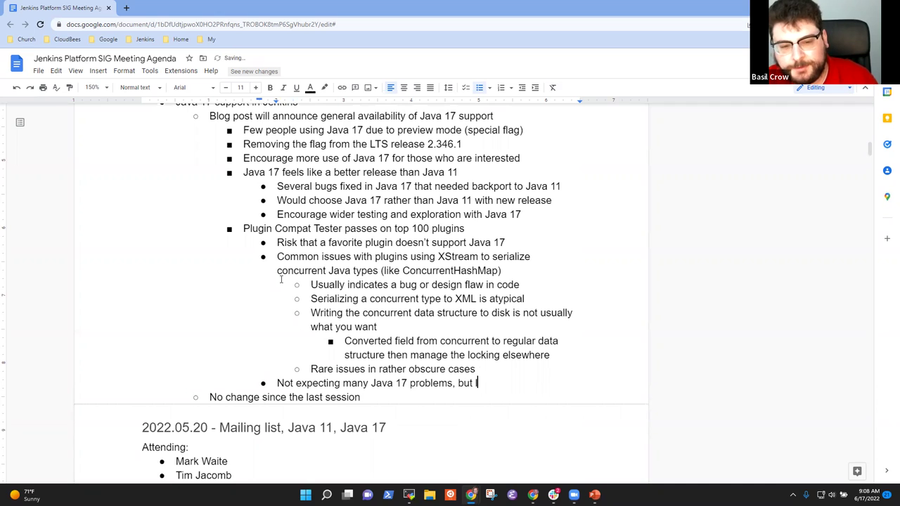
text(ikely will be som)
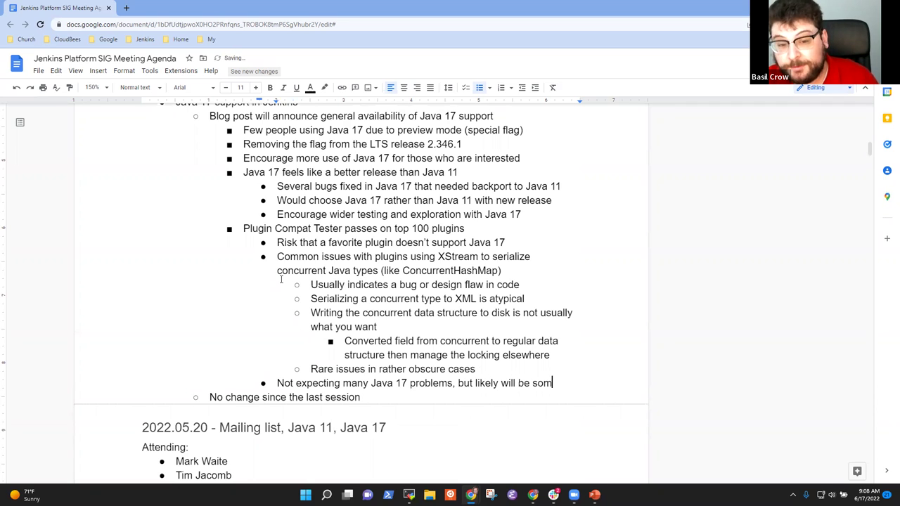
text(e)
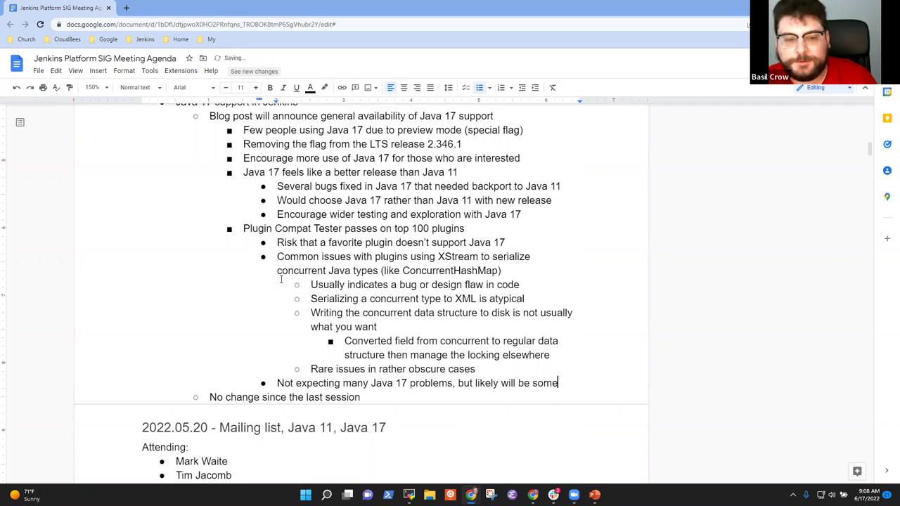
Step: Delete the "No change since the last session" item together with its bullet
key(Down)
key(shift+Home)
key(BackSpace)
key(BackSpace)
key(BackSpace)
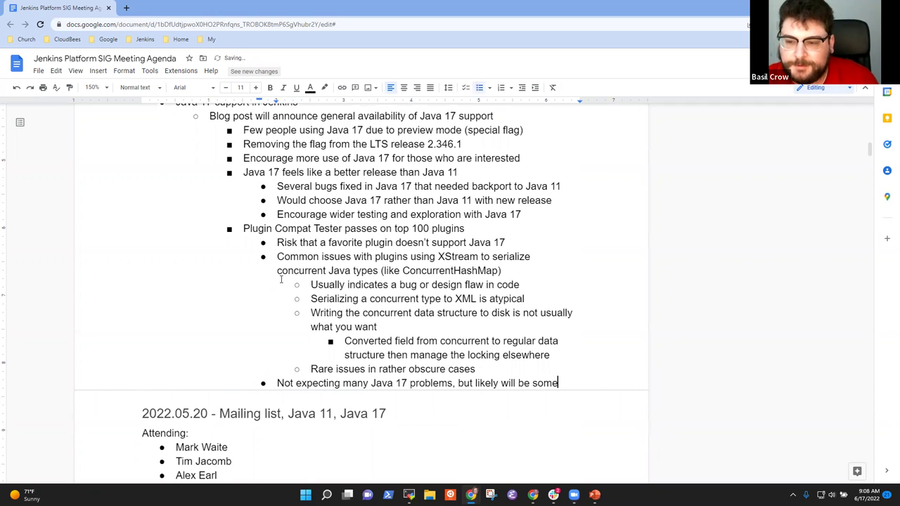
Step: Add an item in line with the Plugin Compat Tester item: "Plugin maintainers should run their tests with Java 17"
key(Return)
key(shift+Tab)
text(Plug)
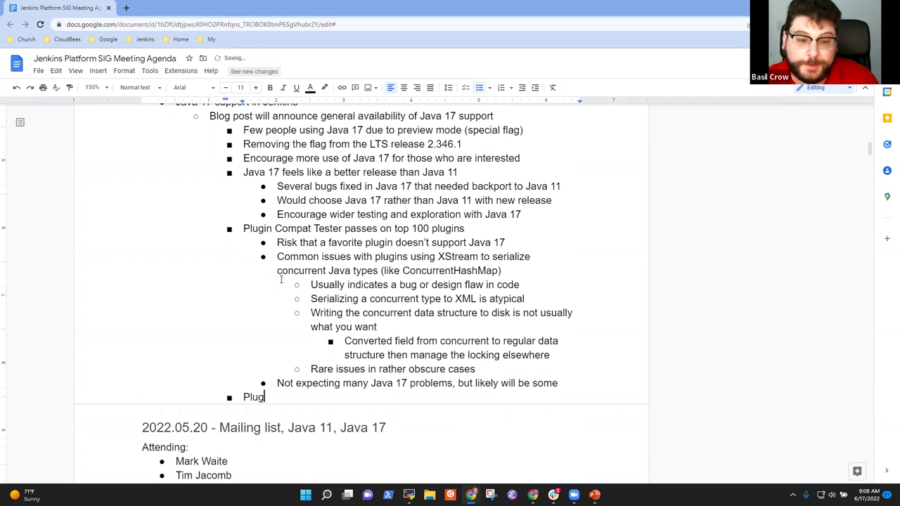
text(in maintainers sho)
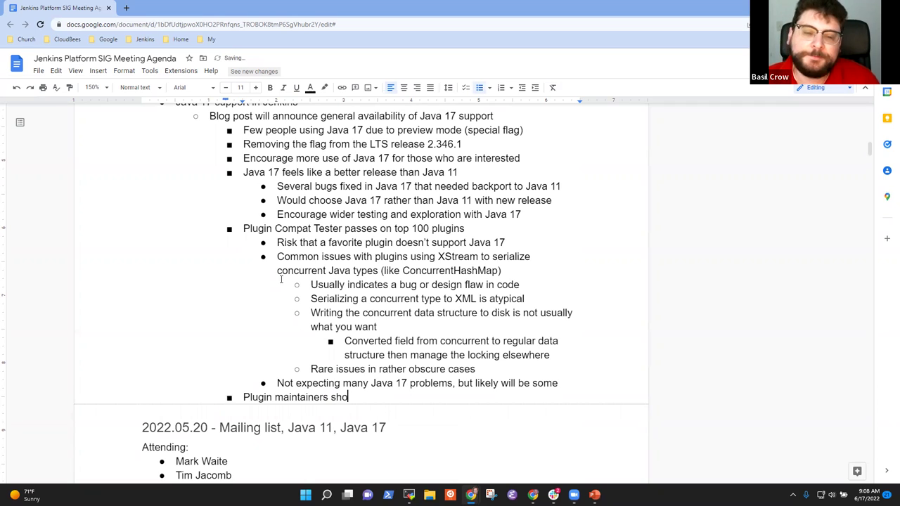
text(uld run their t)
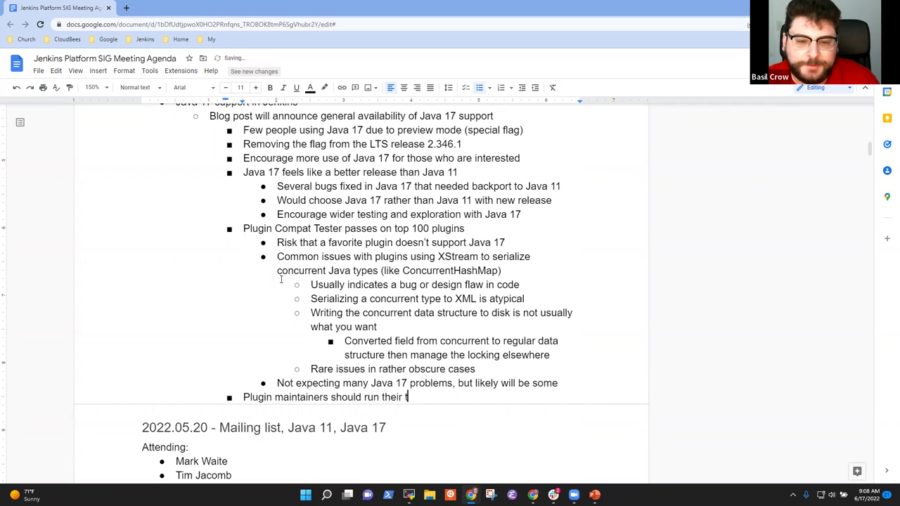
text(ests with Java )
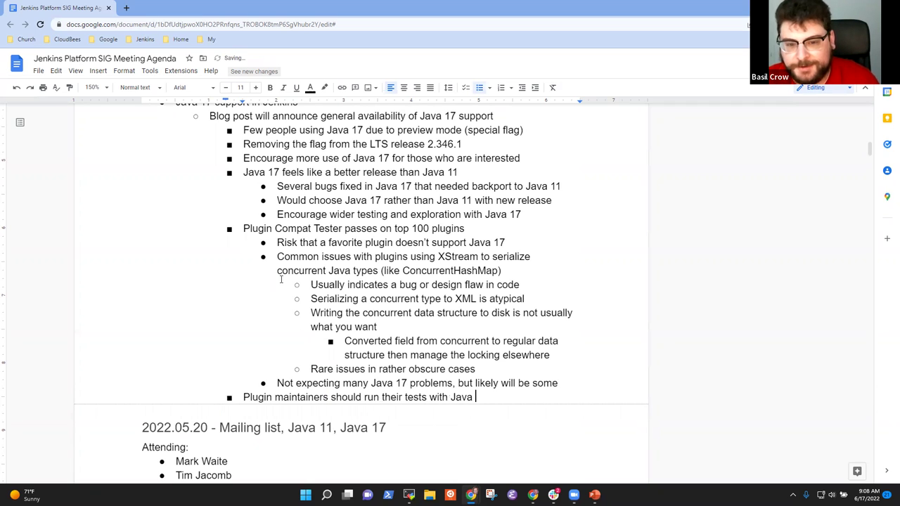
text(17)
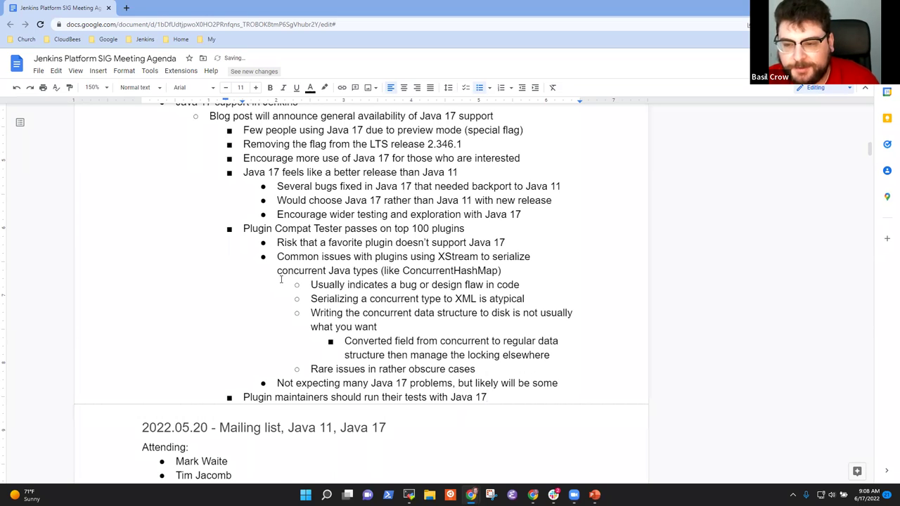
Step: Nest a sub-item under the plugin maintainers item: "Checks for compilation and runtime with Java 17"
key(Return)
key(Tab)
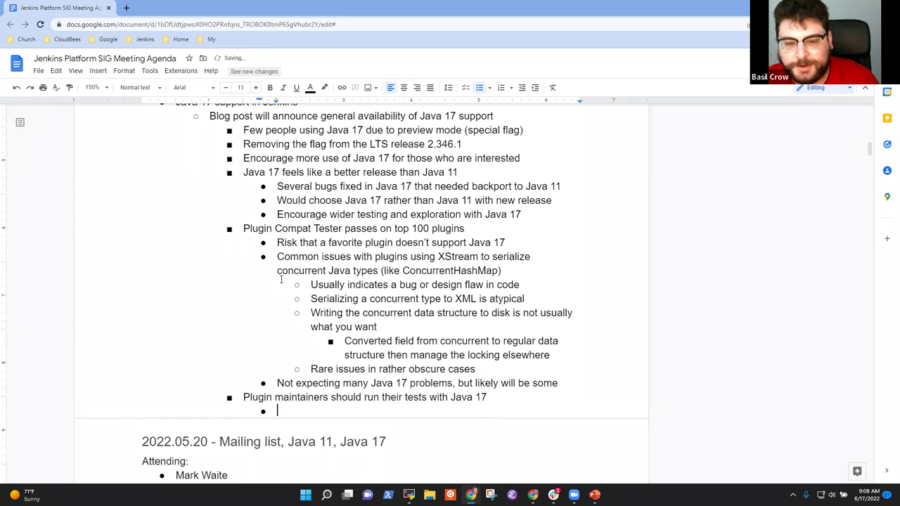
text(Checks for comp)
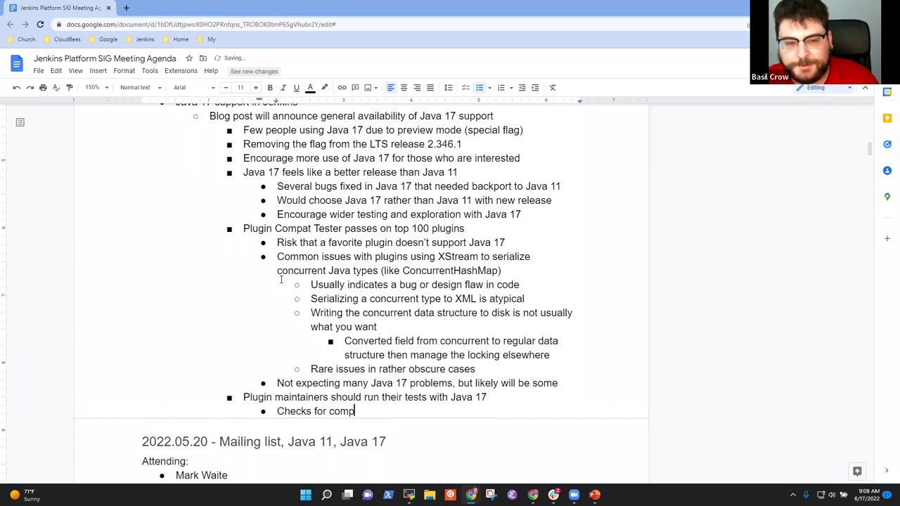
text(ilation and run)
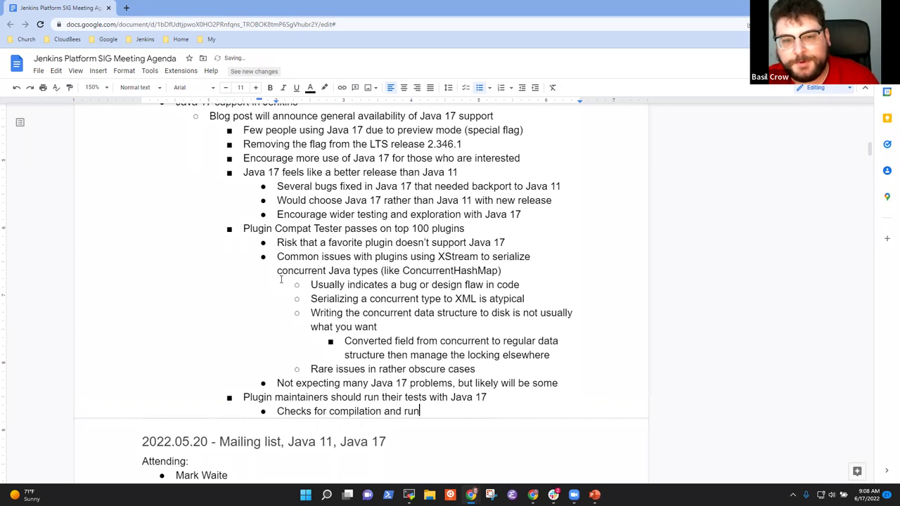
text(time with Java 17)
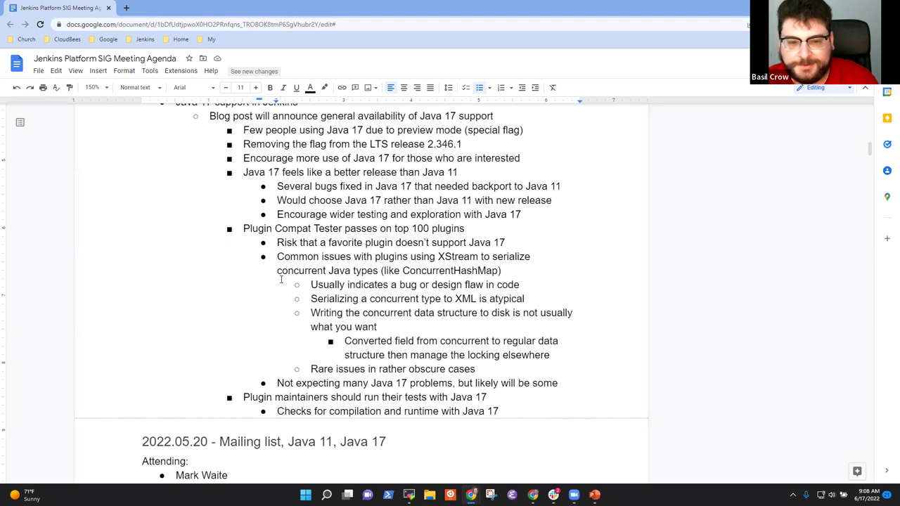
Step: Reword the sub-item under the plugin maintainers item to "Checks Java 17 compilation and runtime"
key(BackSpace)
key(BackSpace)
key(BackSpace)
key(BackSpace)
key(End)
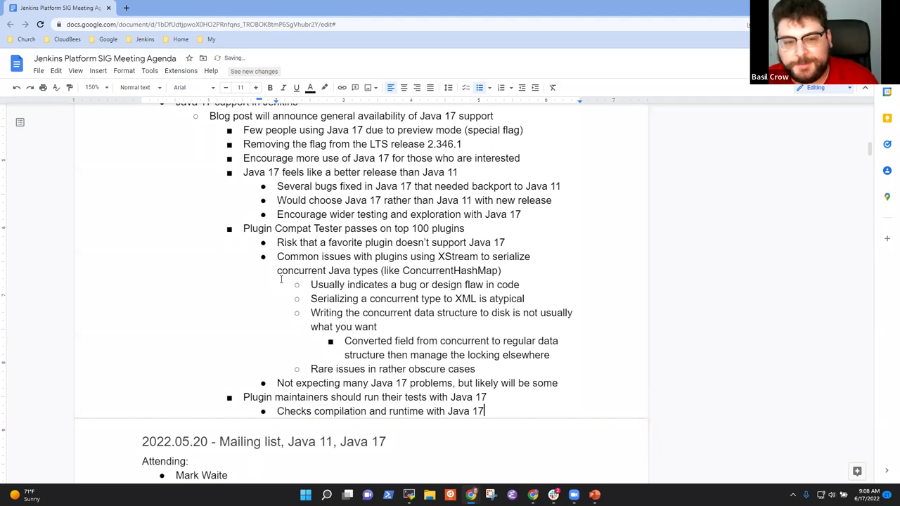
key(ctrl+shift+Left)
key(ctrl+shift+Left)
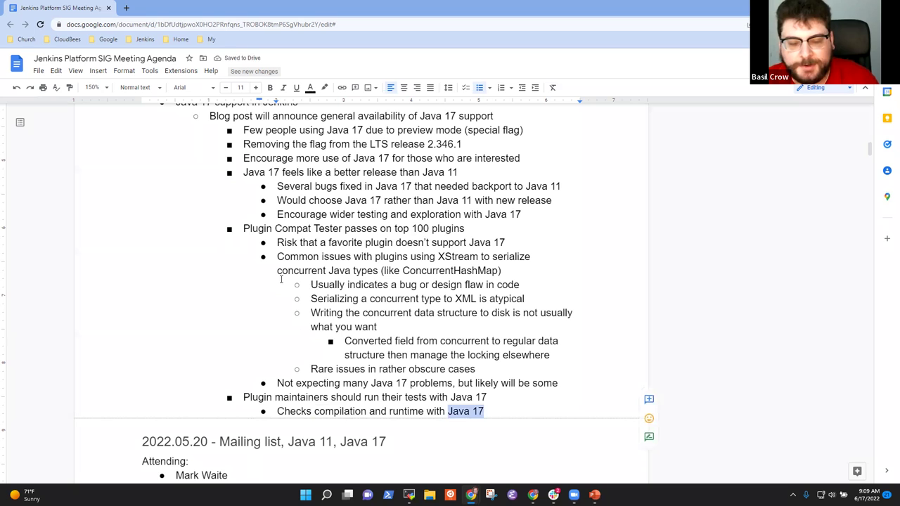
key(BackSpace)
text(Java 17)
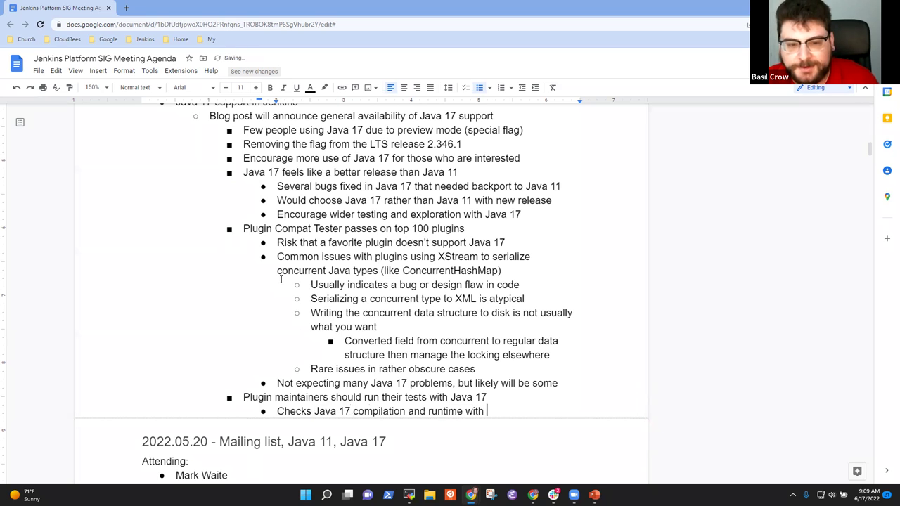
key(ctrl+shift+Left)
key(ctrl+shift+Left)
key(ctrl+shift+Right)
key(BackSpace)
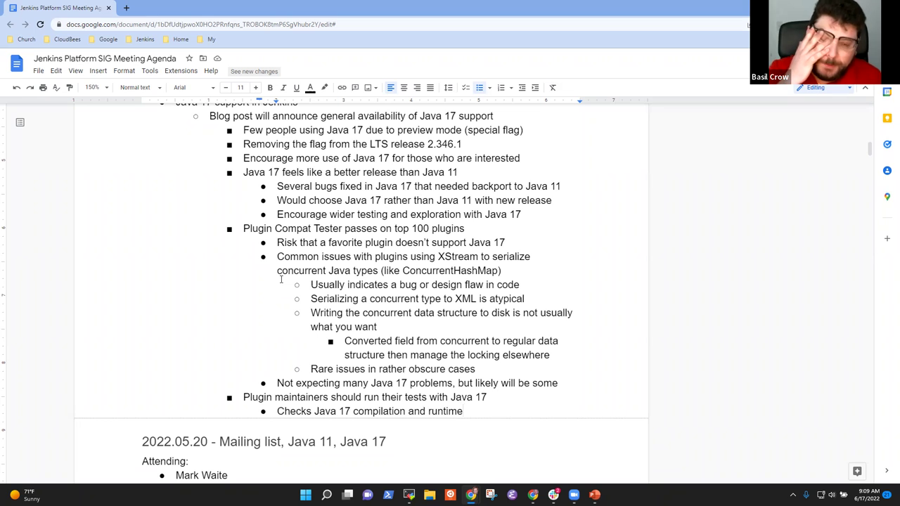
Step: Add an item in line with the plugin maintainers item: "Know of a bug in groovy jelly views that can affect certain types"
key(Return)
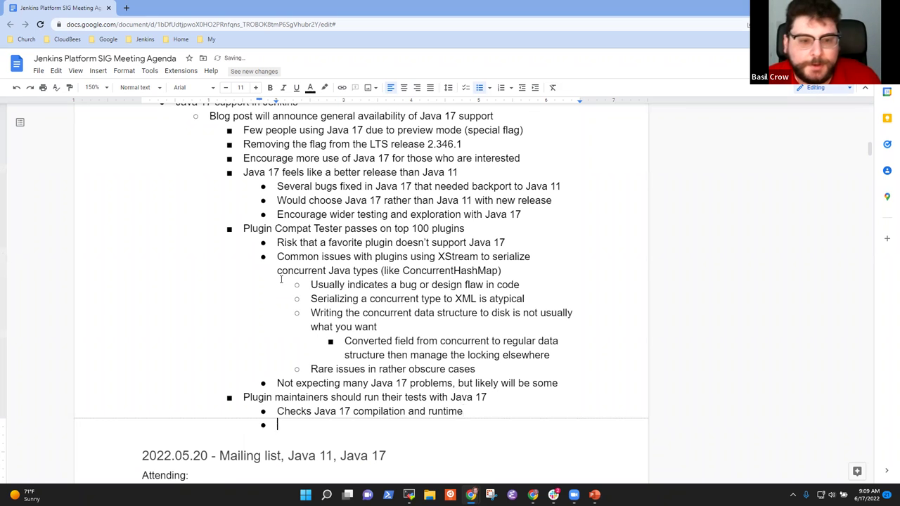
key(shift+Tab)
text(KNOW)
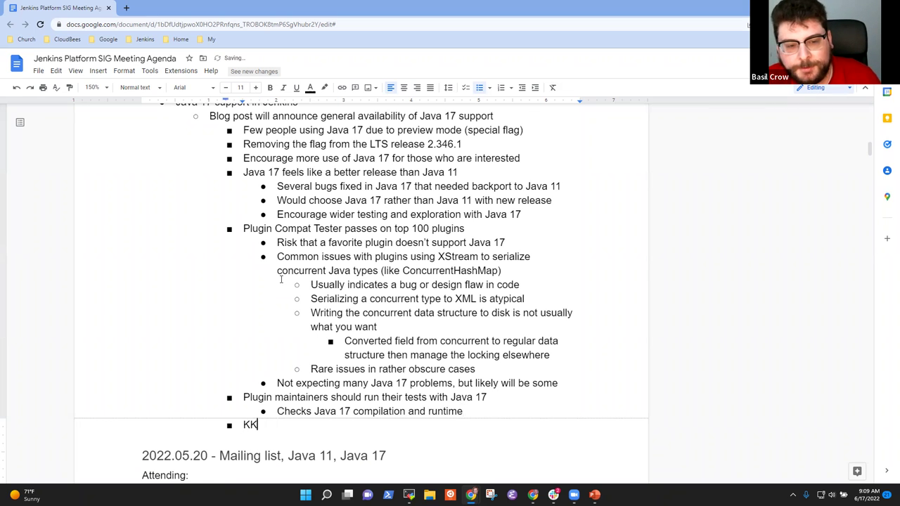
key(BackSpace)
key(BackSpace)
key(BackSpace)
text(no)
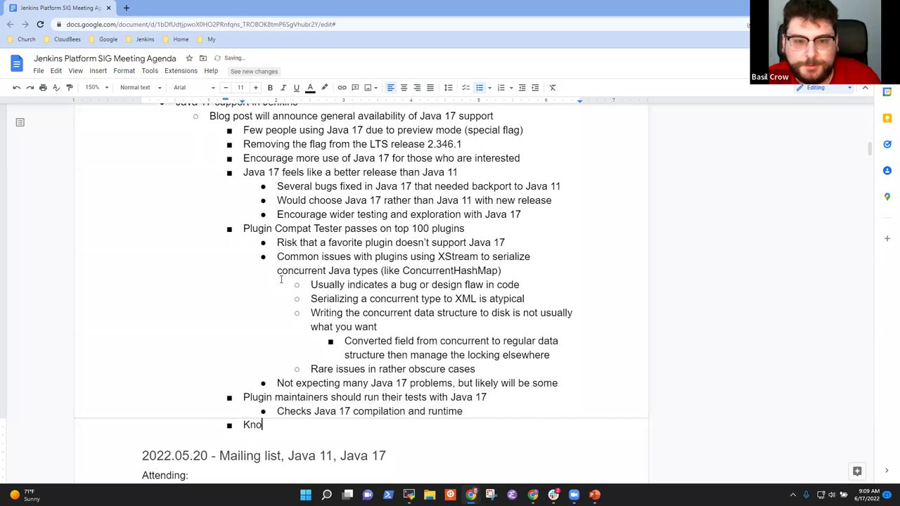
key(BackSpace)
key(BackSpace)
key(BackSpace)
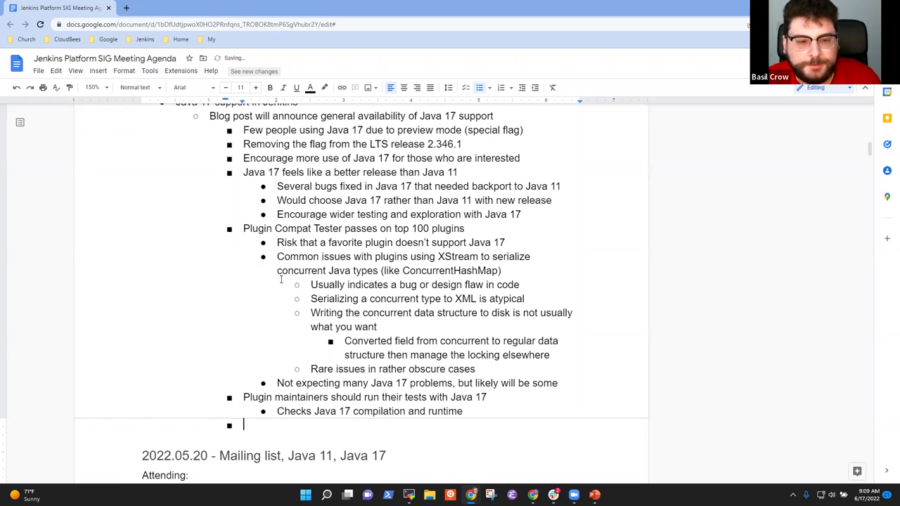
text(Known)
key(BackSpace)
key(BackSpace)
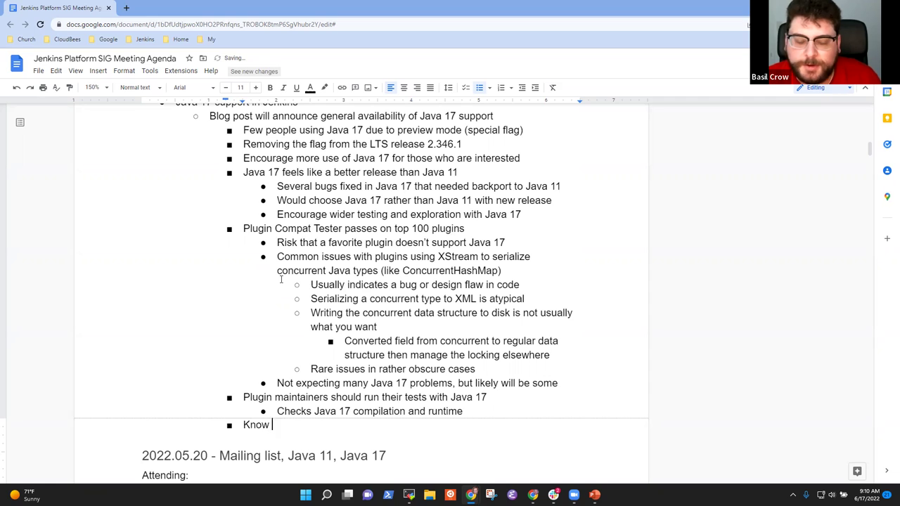
text(of a bug in groovy)
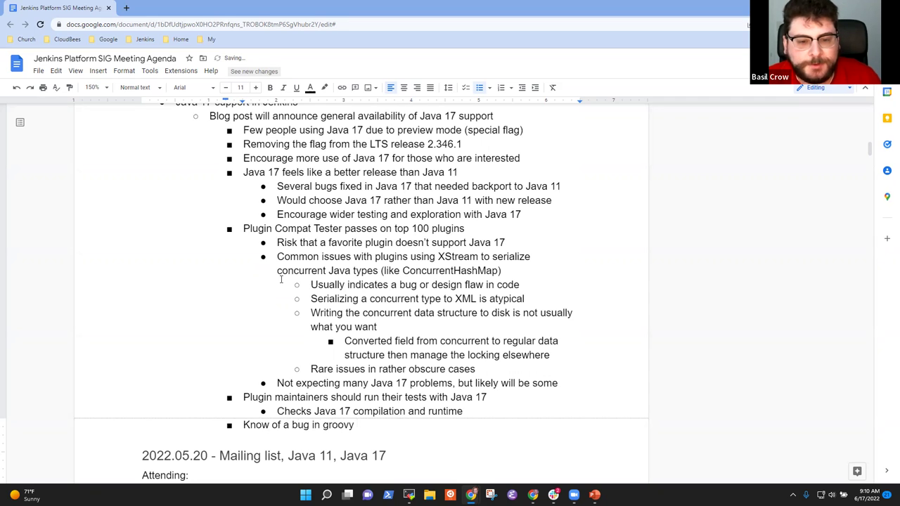
text( jelly vi)
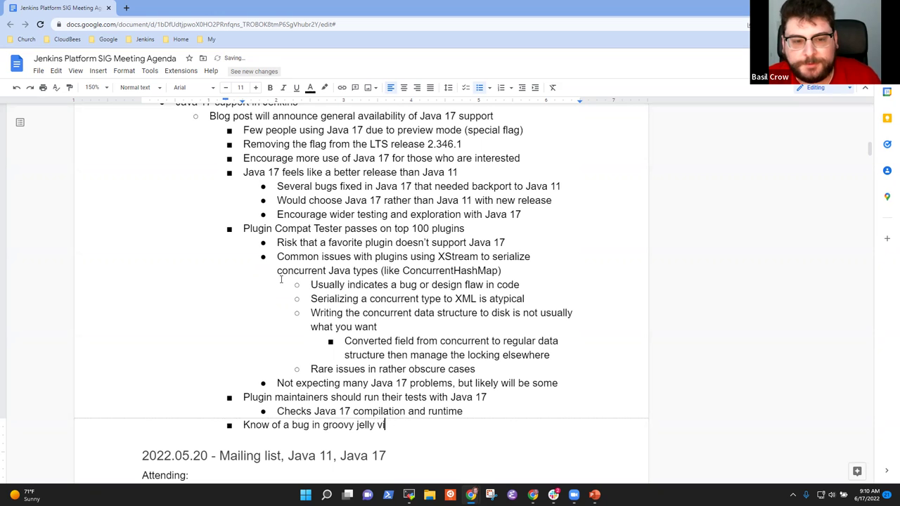
text(ews that can affe)
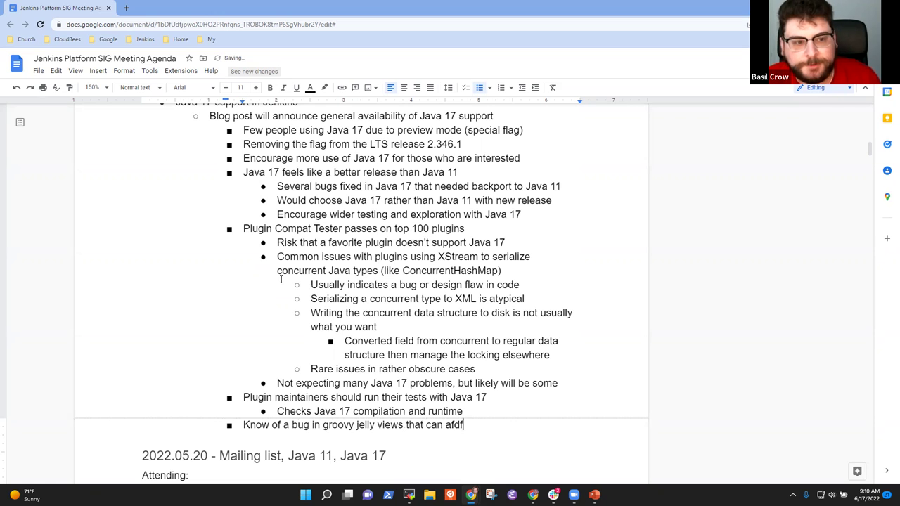
key(BackSpace)
key(BackSpace)
key(BackSpace)
text(ffect cert)
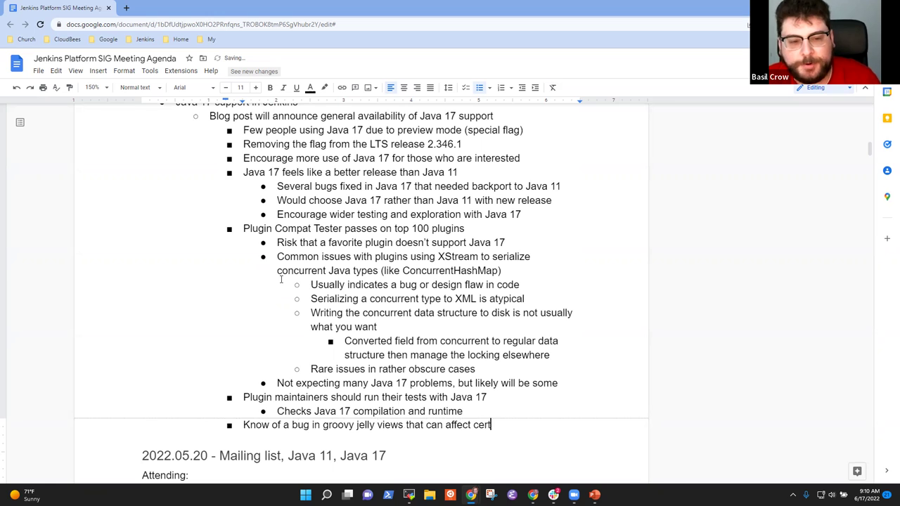
text(ain typss)
Step: Nest a sub-item under the groovy jelly views item: "Interesting programming language bug, but only one known manifestation of the bug"
key(Return)
key(Tab)
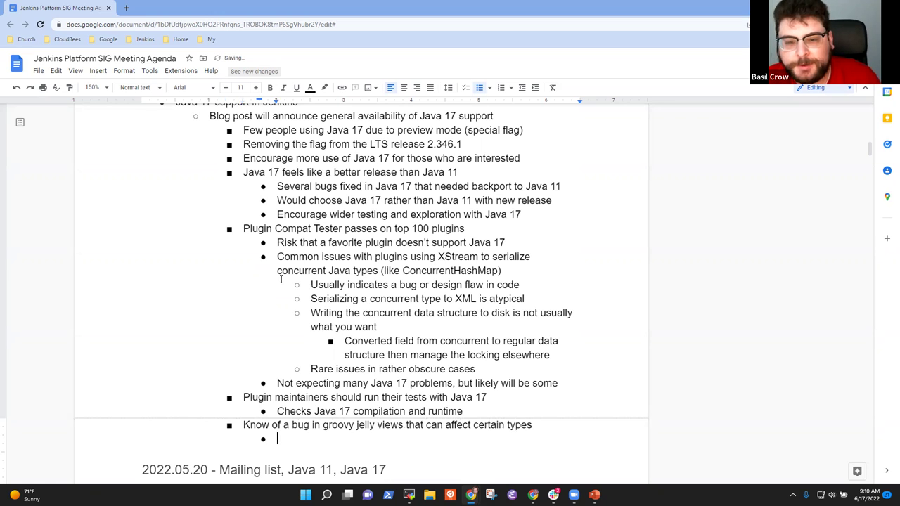
text(Interesting )
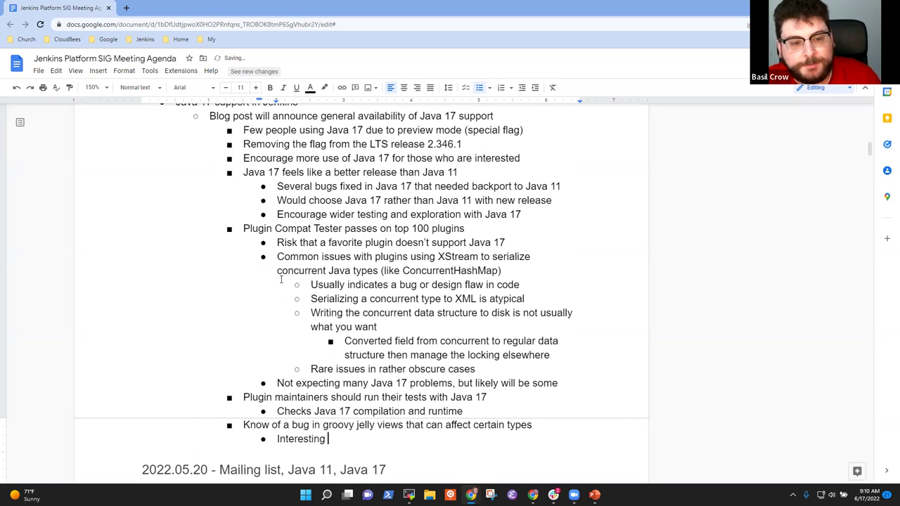
text(programming langu)
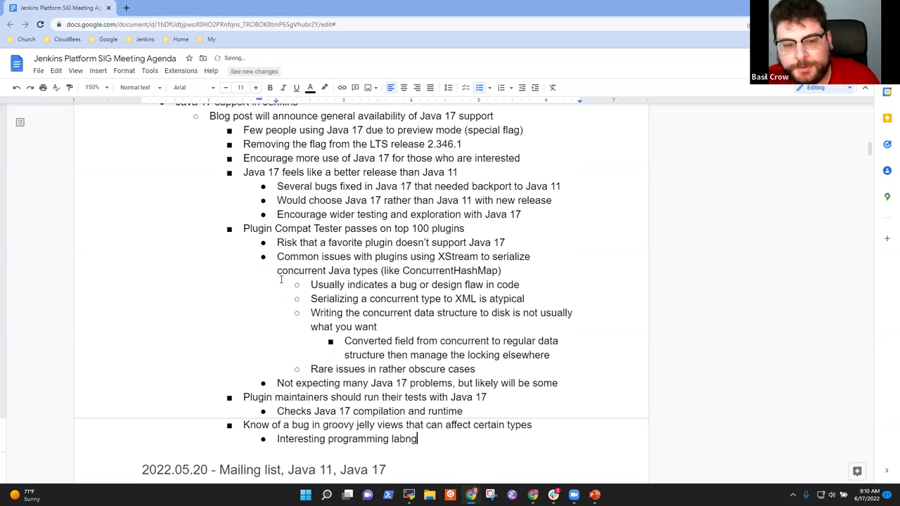
key(BackSpace)
key(BackSpace)
key(BackSpace)
text(nguage buyg)
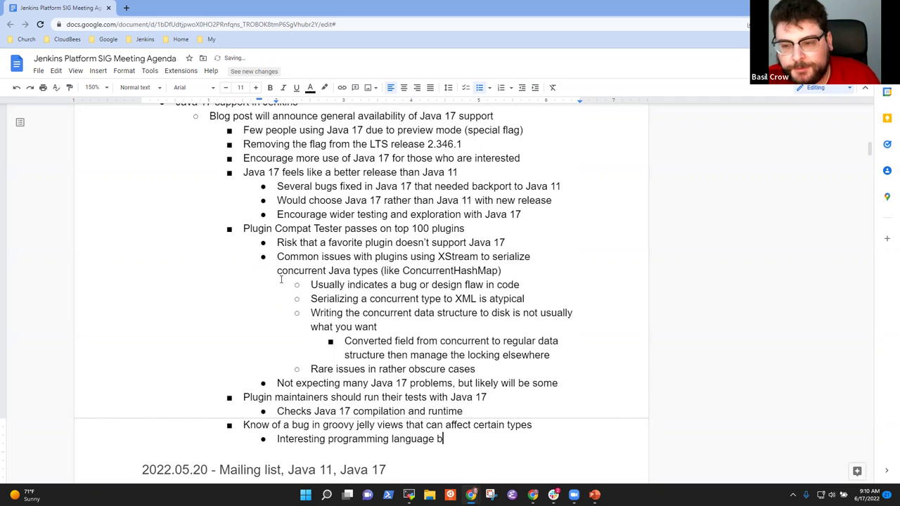
key(BackSpace)
key(BackSpace)
text(g, bu)
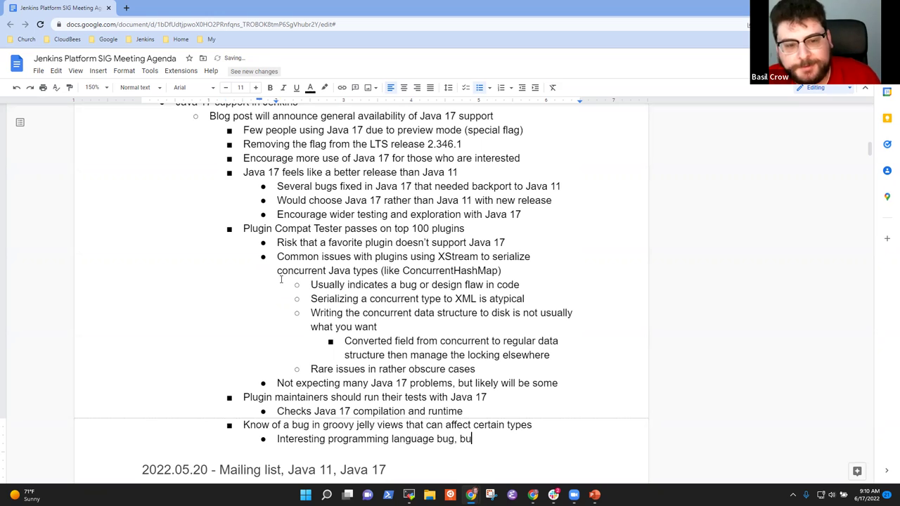
text(t only one k)
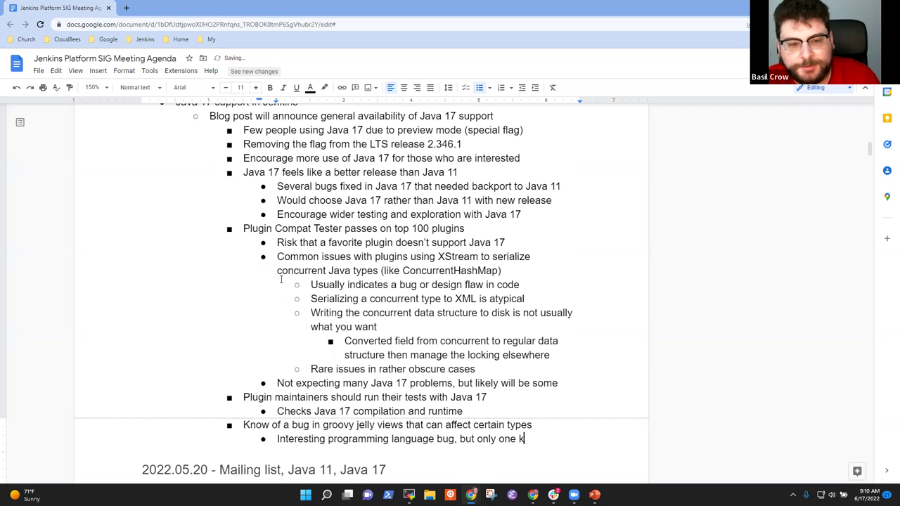
text(nwon manif)
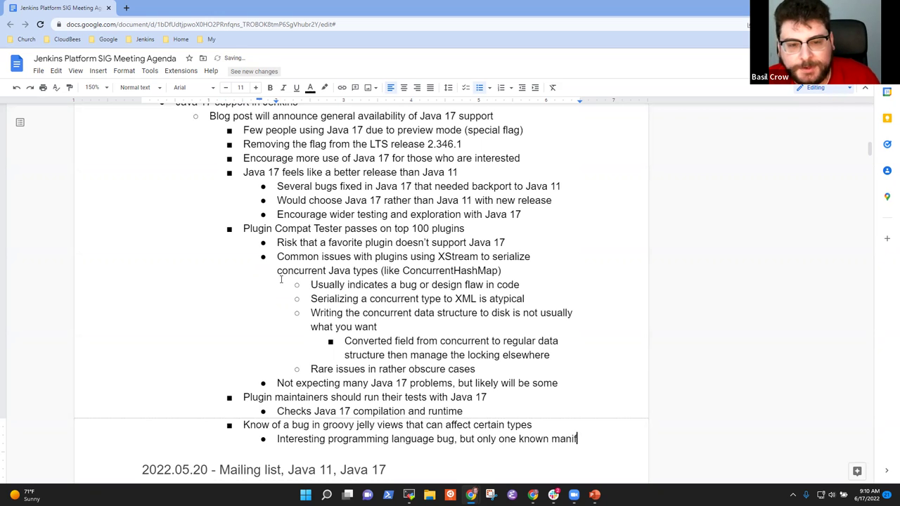
text(estation of the bug)
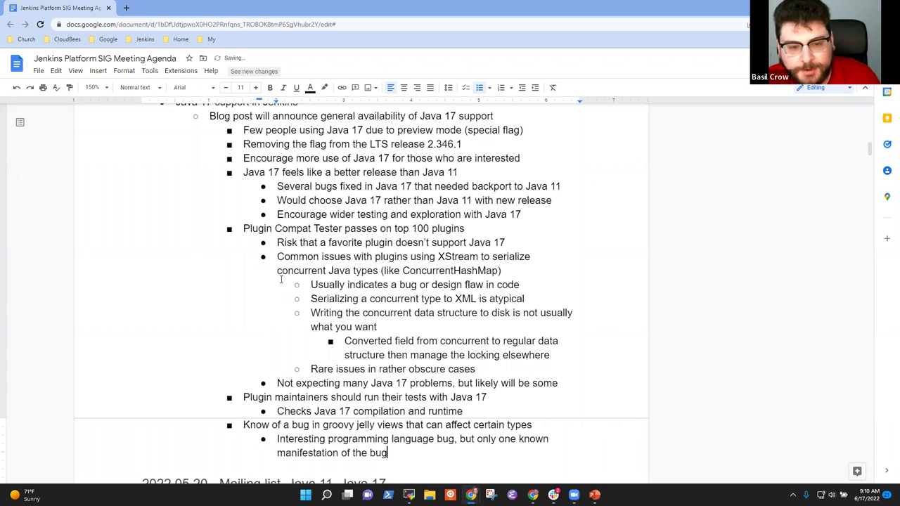
Step: Add a second sub-item under the groovy jelly views item: "If it becomes a more common issue, then can resolve the root issue"
key(Return)
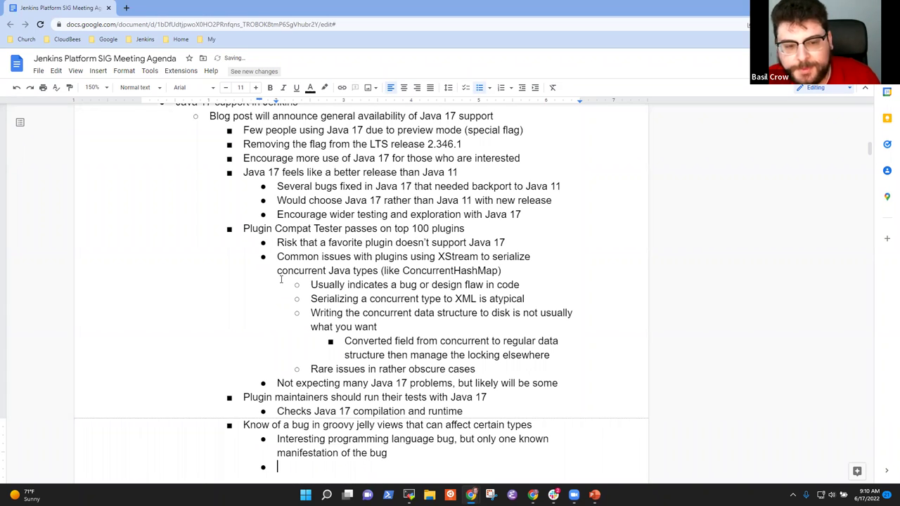
text(If it )
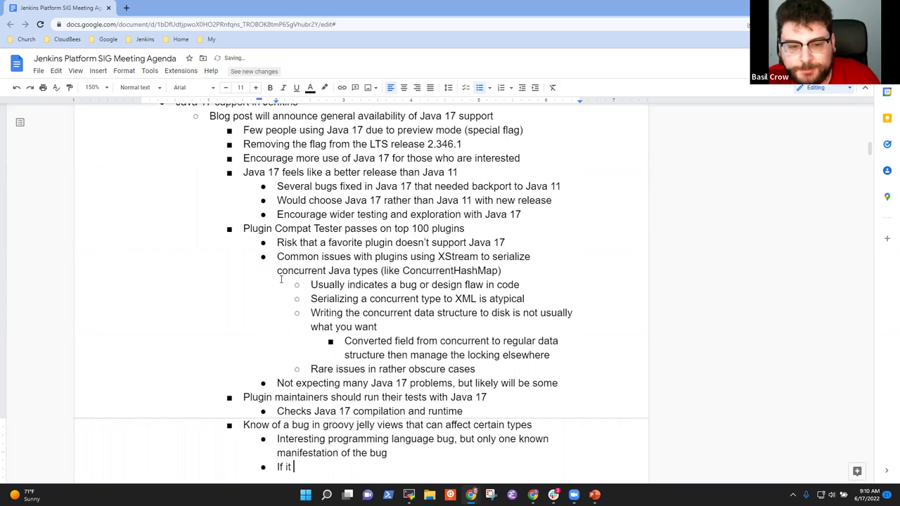
text(becomes a mo)
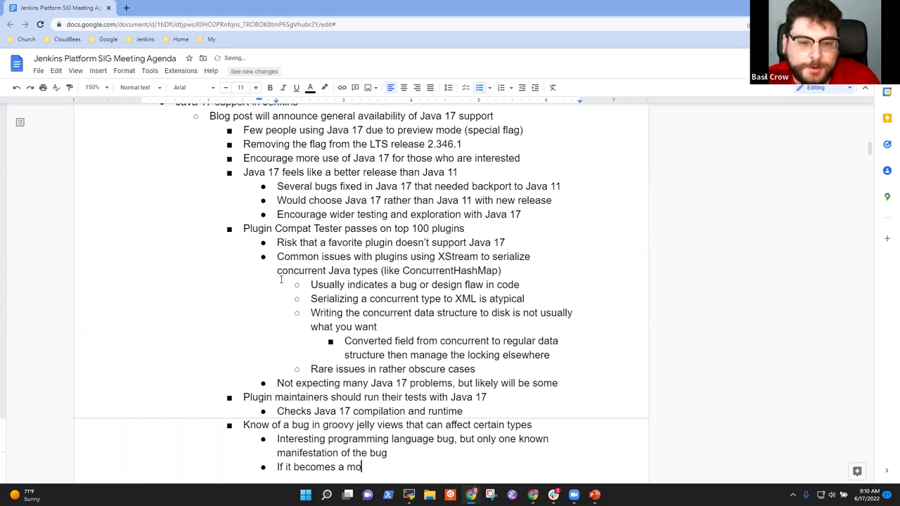
text(re common )
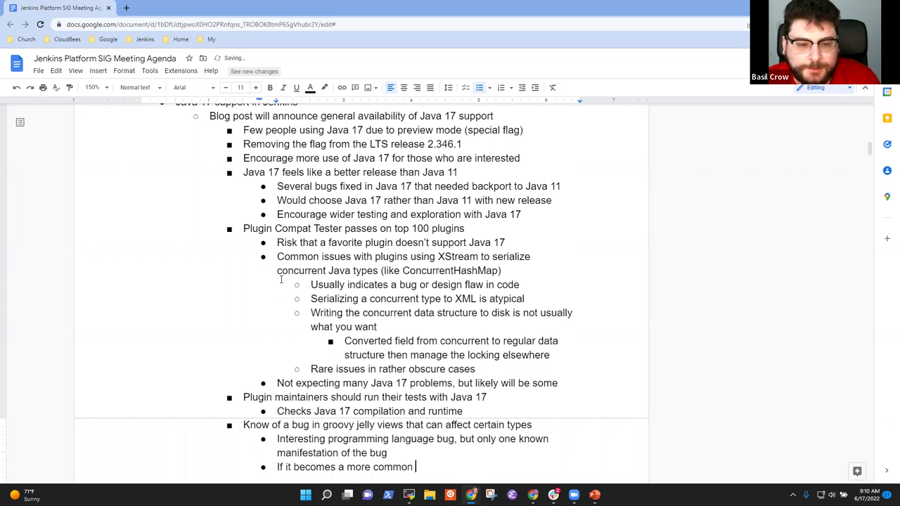
text(issue, )
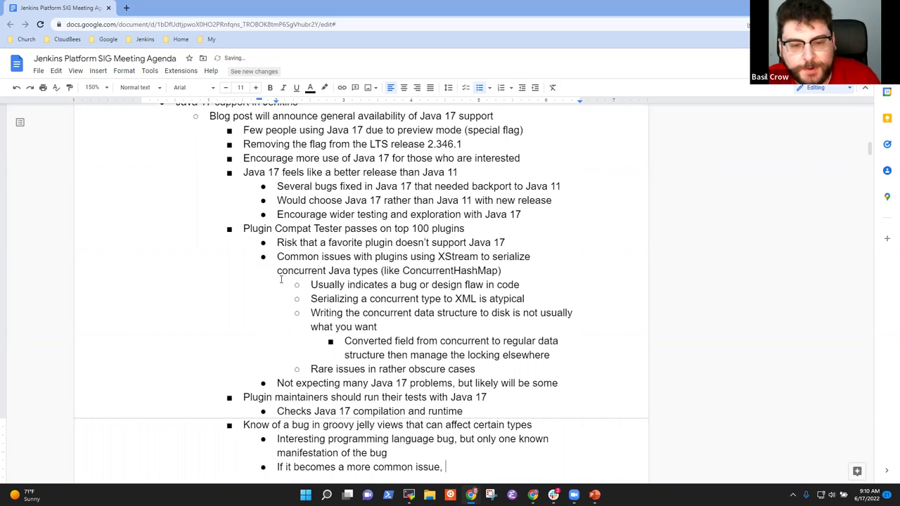
text(then can res)
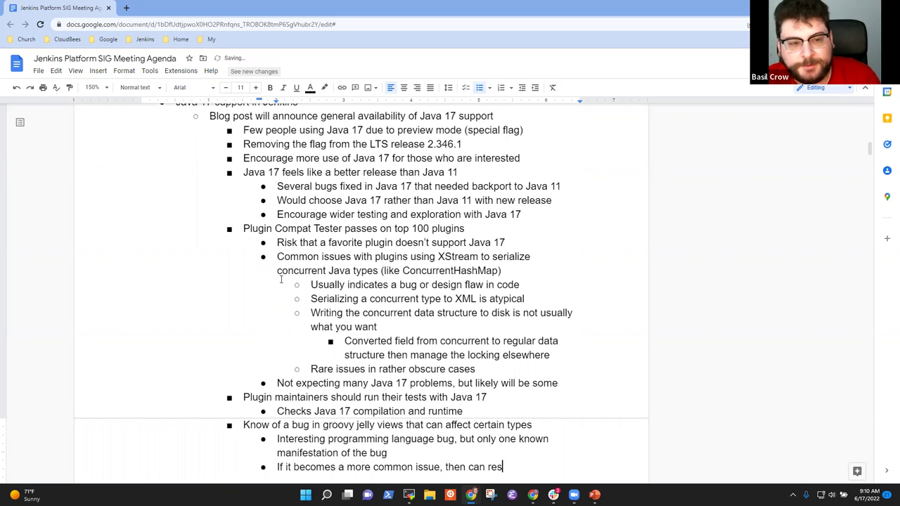
text(olve the reco)
key(BackSpace)
key(BackSpace)
key(BackSpace)
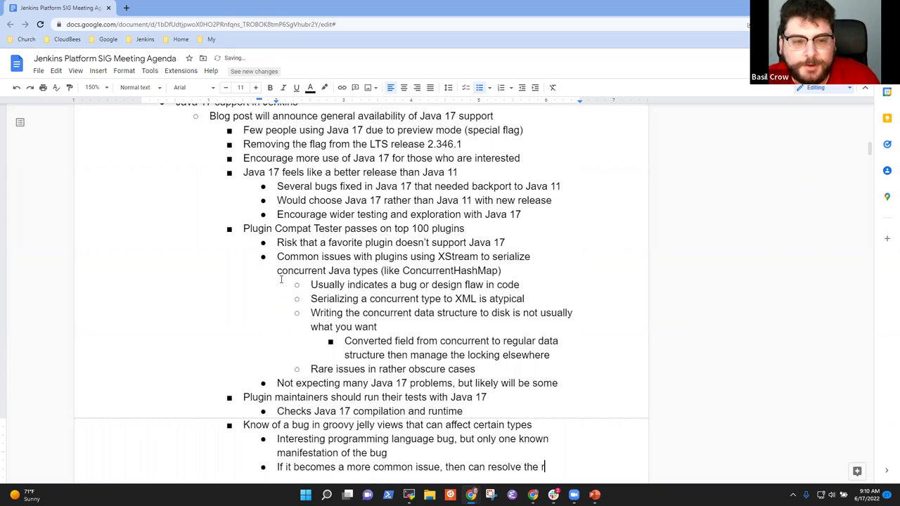
text(oot issue)
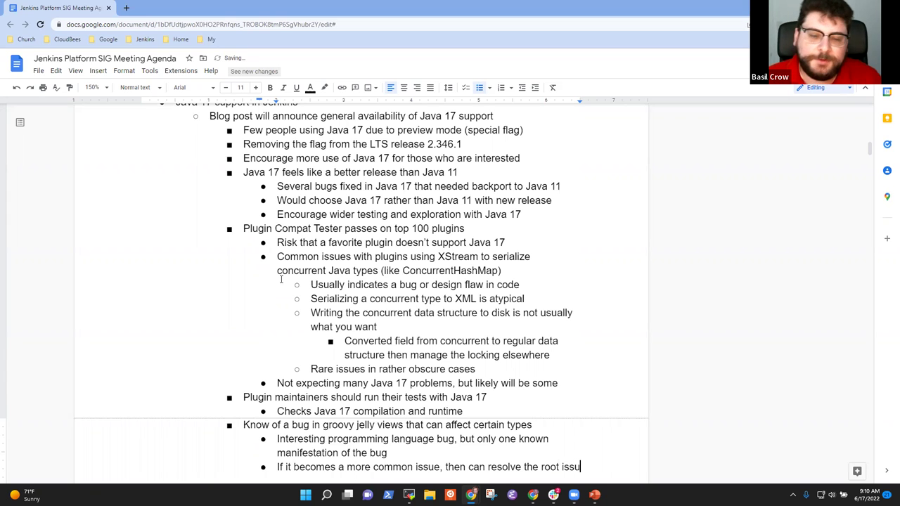
Step: Remove the word "can" from the last sub-item so it reads "then resolve the root issue"
key(ctrl+Left)
key(ctrl+Left)
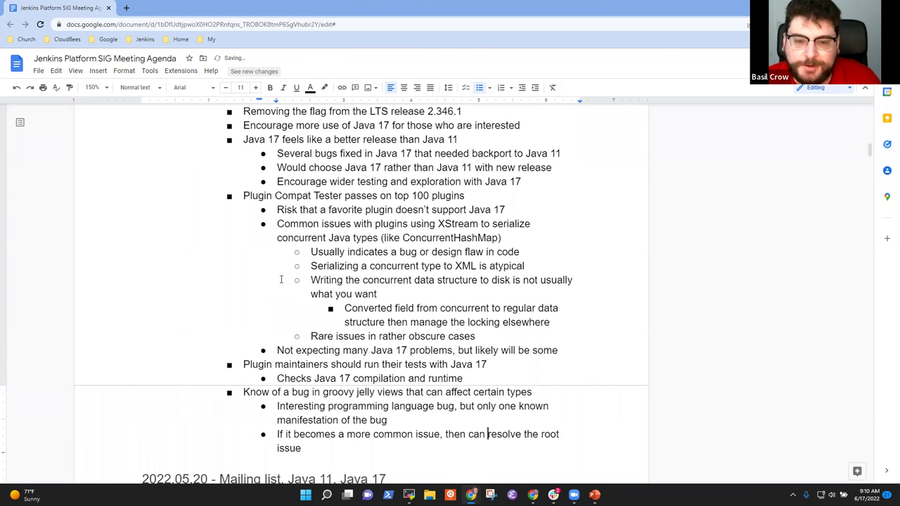
key(ctrl+shift+Left)
key(BackSpace)
key(End)
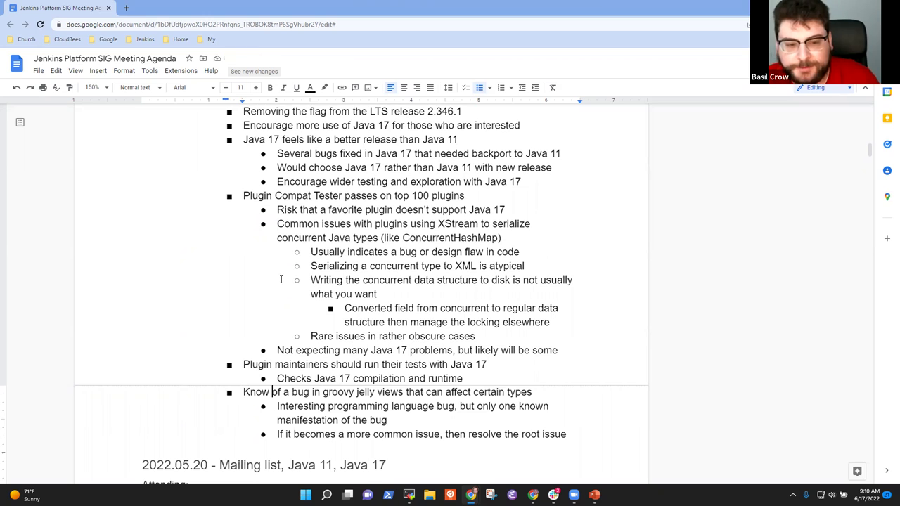
Step: Reword the groovy jelly views item to "Known bug in groovy jelly views that can affect certain types"
text(n)
key(ctrl+shift+Right)
key(ctrl+shift+Right)
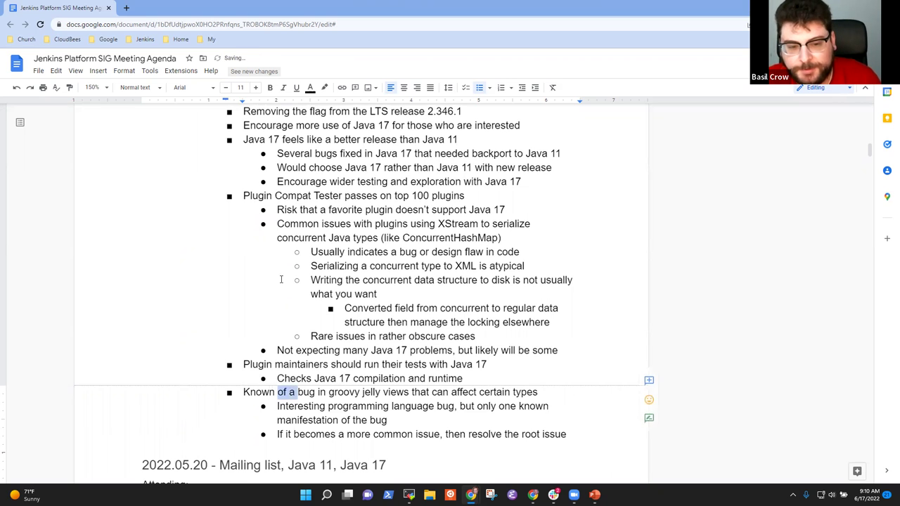
key(Delete)
key(Down)
key(End)
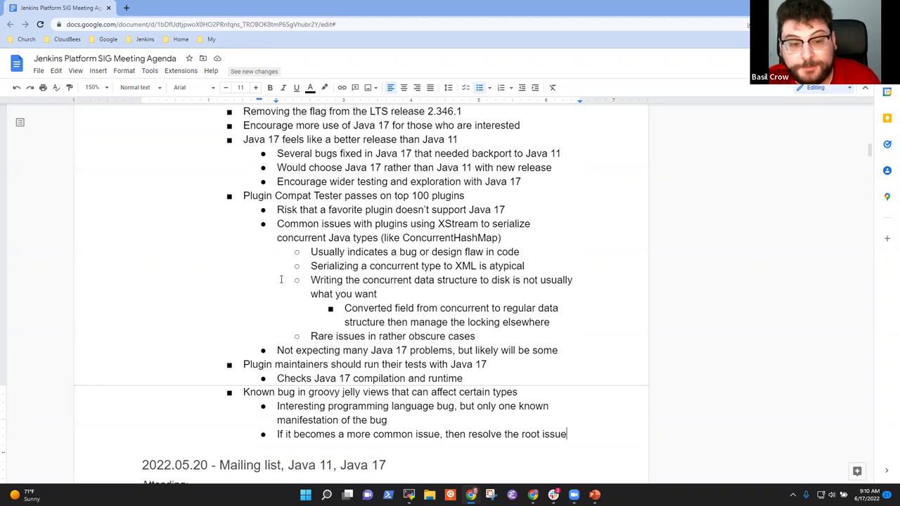
Step: Append "(already worked around)" to the sub-item about the programming language bug
key(Up)
text((already fix)
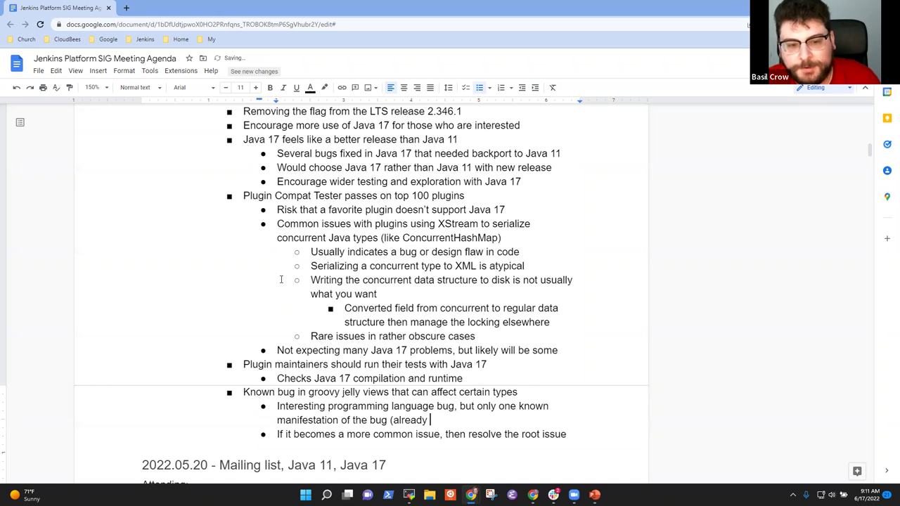
key(BackSpace)
key(BackSpace)
key(BackSpace)
text(work)
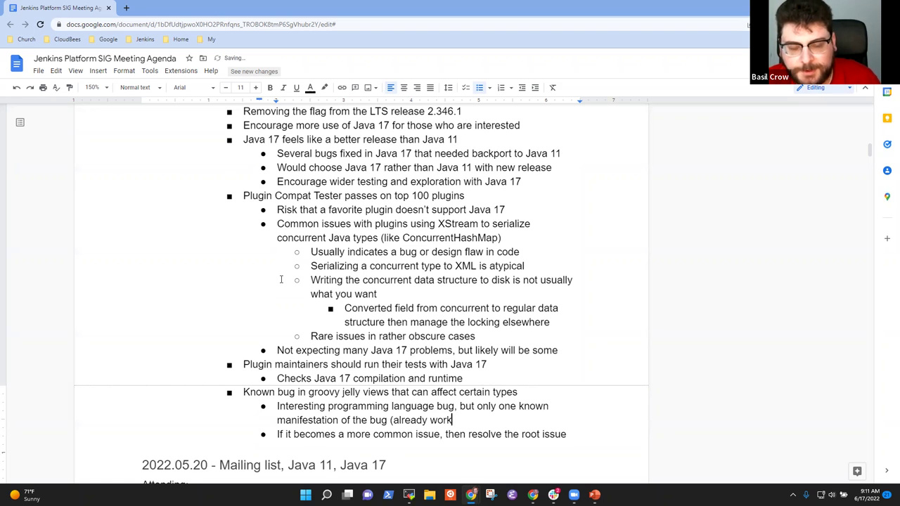
text(ed around))
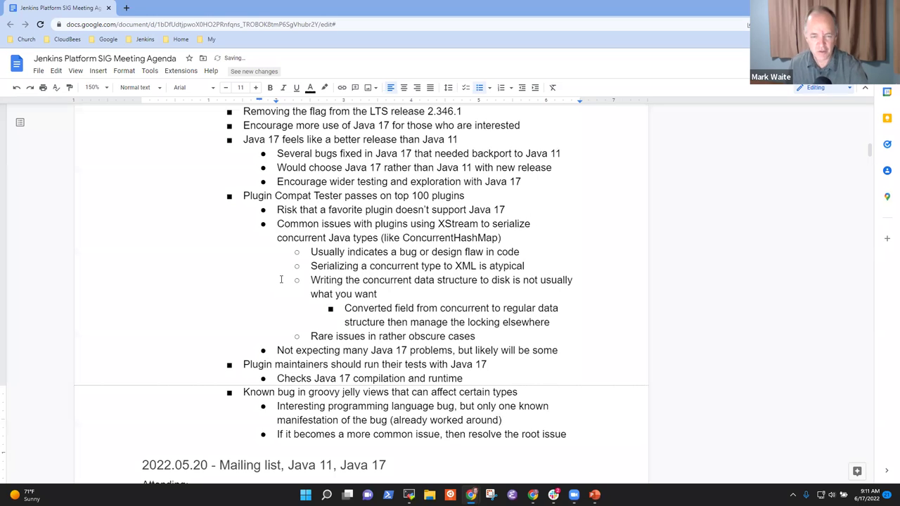
Step: Highlight the words "design flaw" in the first sub-item under the XStream serialization issues
key(Up)
key(Up)
key(Up)
key(Up)
key(Up)
key(Up)
key(Up)
key(Up)
key(Up)
key(Up)
key(Up)
key(Up)
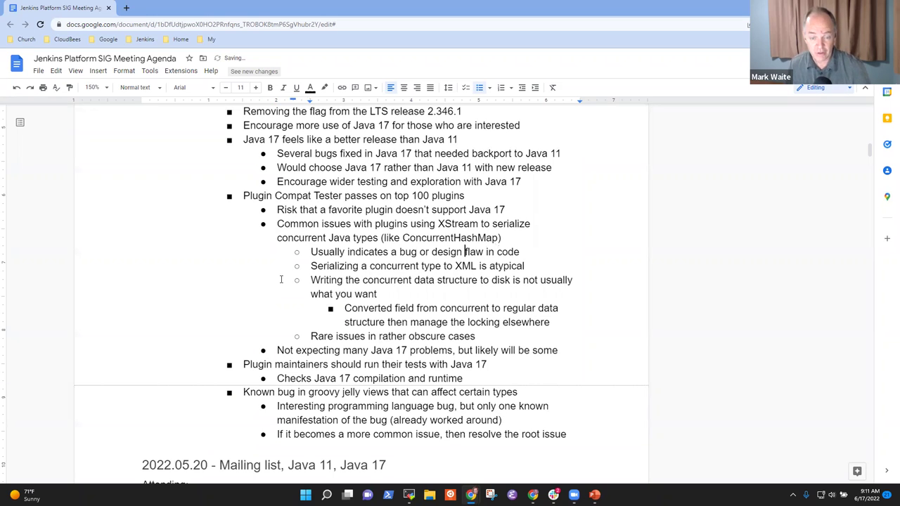
key(ctrl+Right)
key(ctrl+shift+Left)
key(ctrl+shift+Left)
key(ctrl+shift+Left)
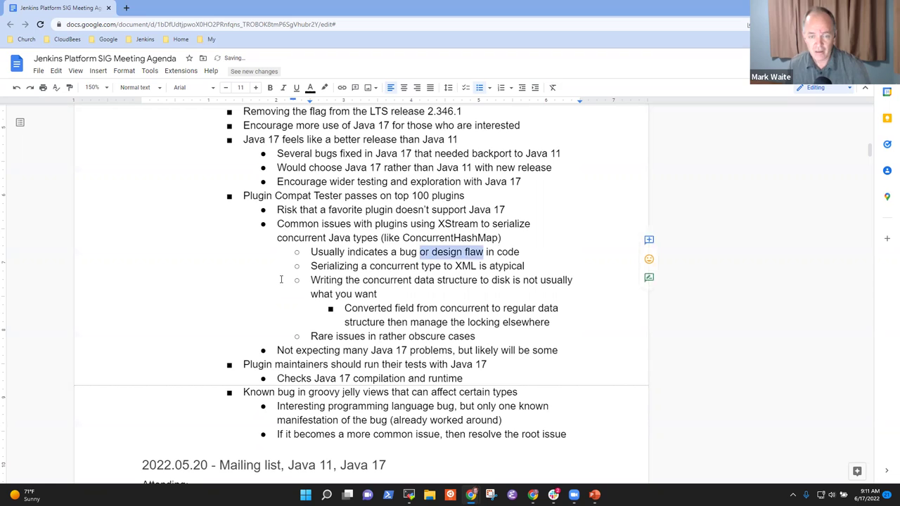
key(ctrl+shift+Right)
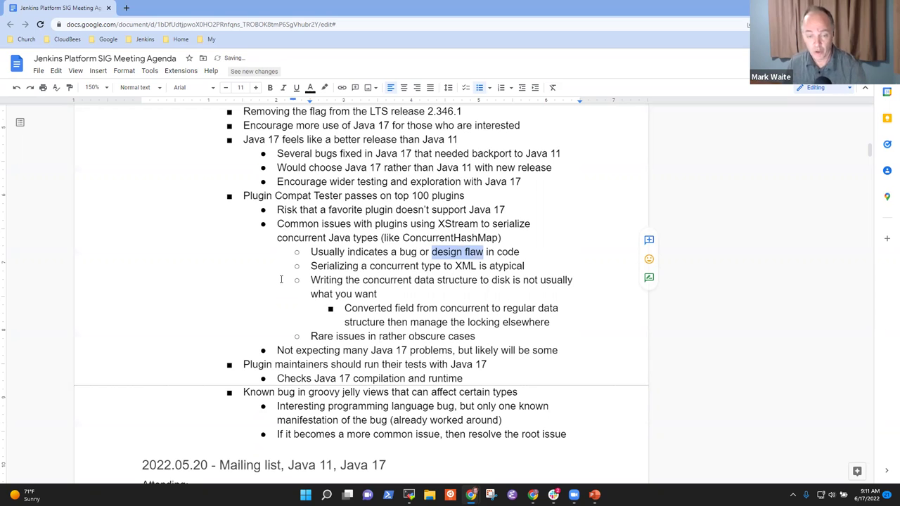
key(Down)
key(Down)
key(Down)
key(Down)
key(Down)
key(Down)
key(Down)
key(Down)
key(Down)
key(Down)
key(Down)
key(Down)
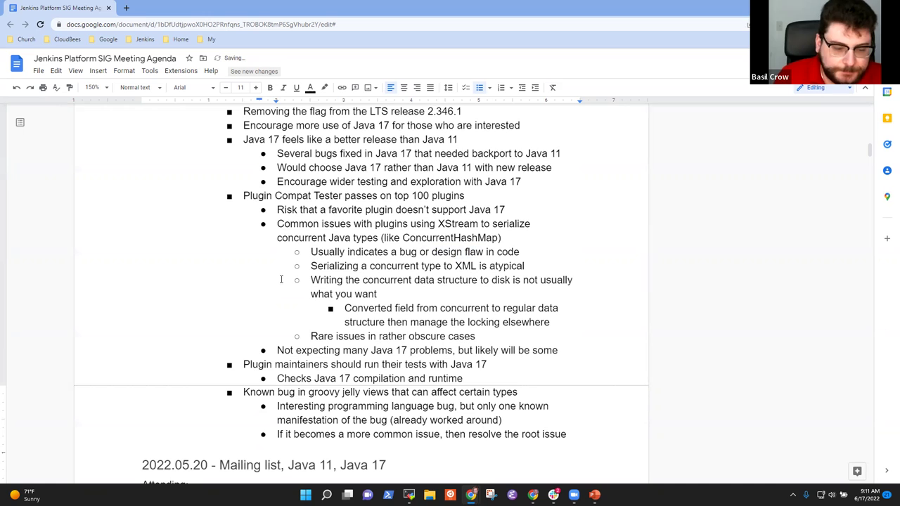
key(Down)
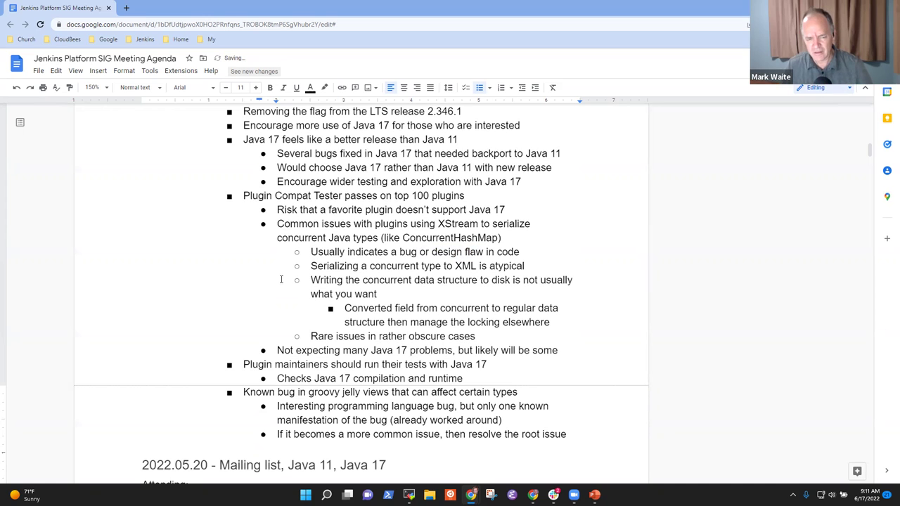
key(End)
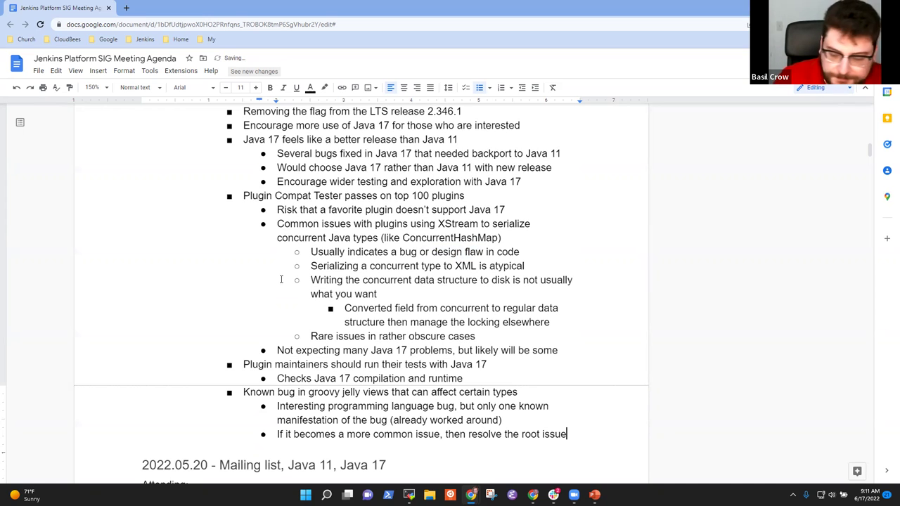
key(Return)
key(shift+Tab)
key(shift+Tab)
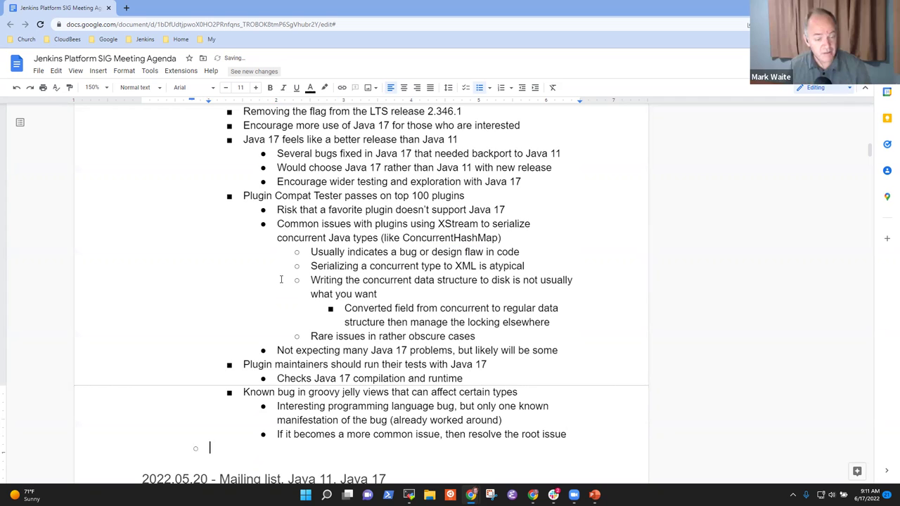
key(BackSpace)
key(BackSpace)
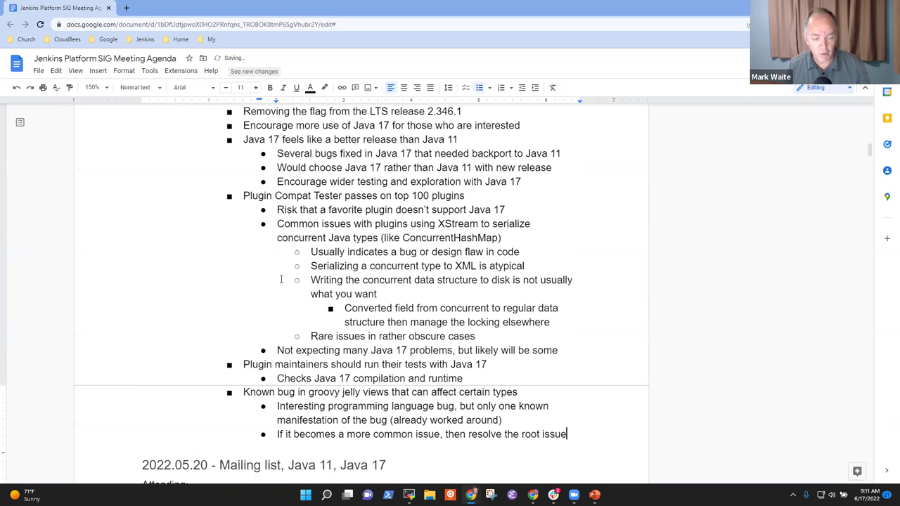